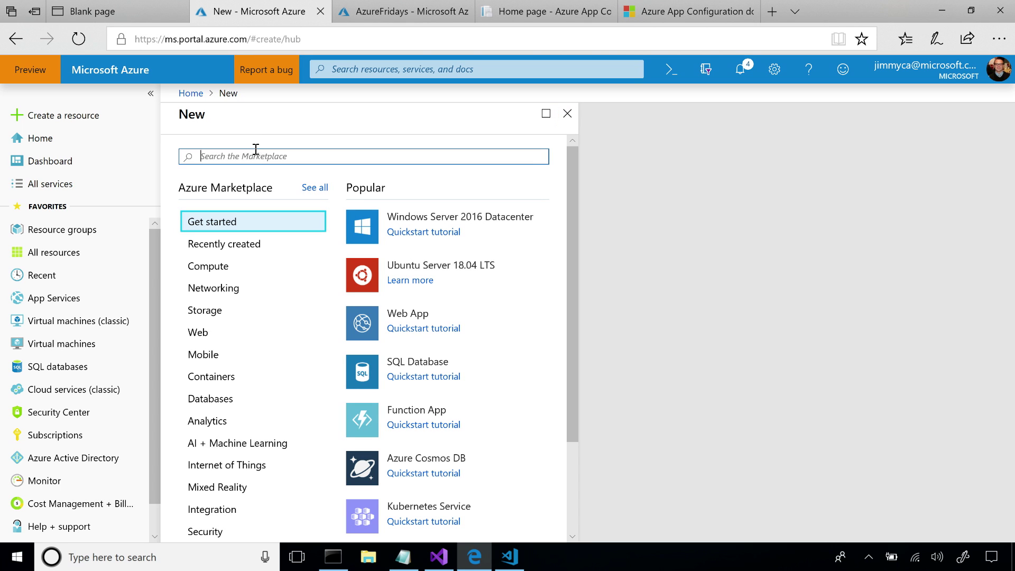
text(app )
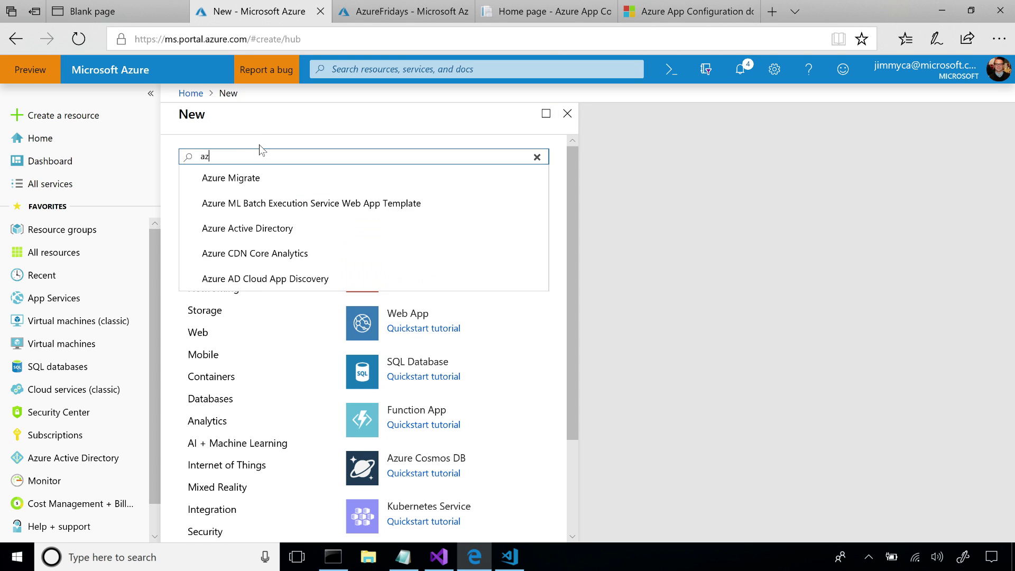
text(configurati)
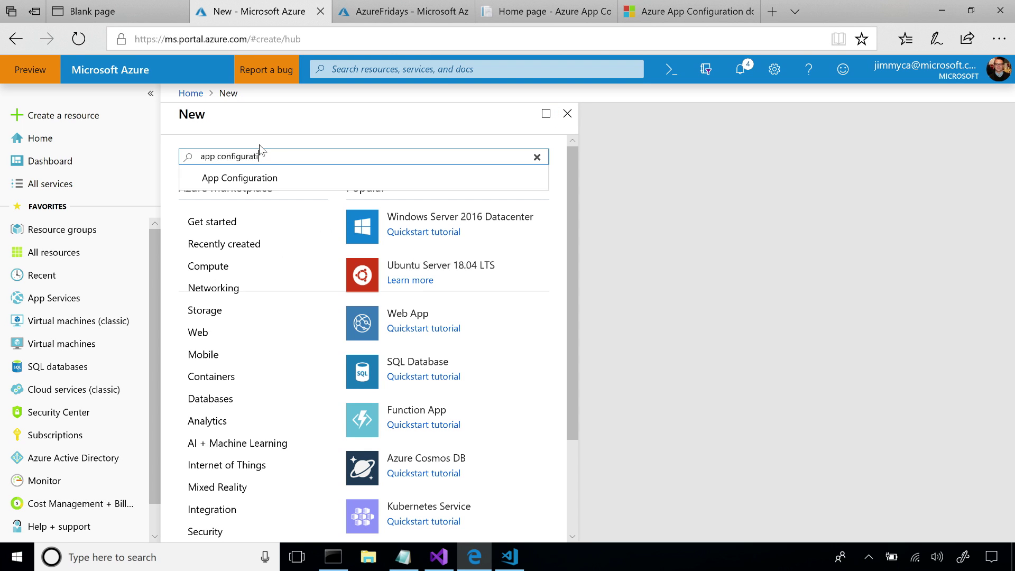
text(on)
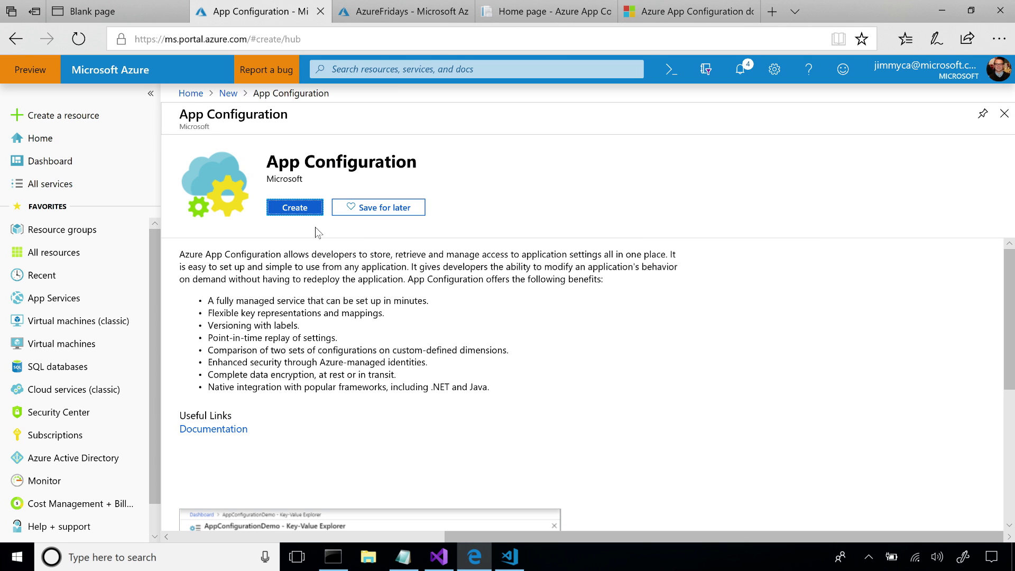
- Move from the App Configuration Marketplace page to the AzureFridays store and its key-values
click(381, 10)
click(262, 11)
click(365, 11)
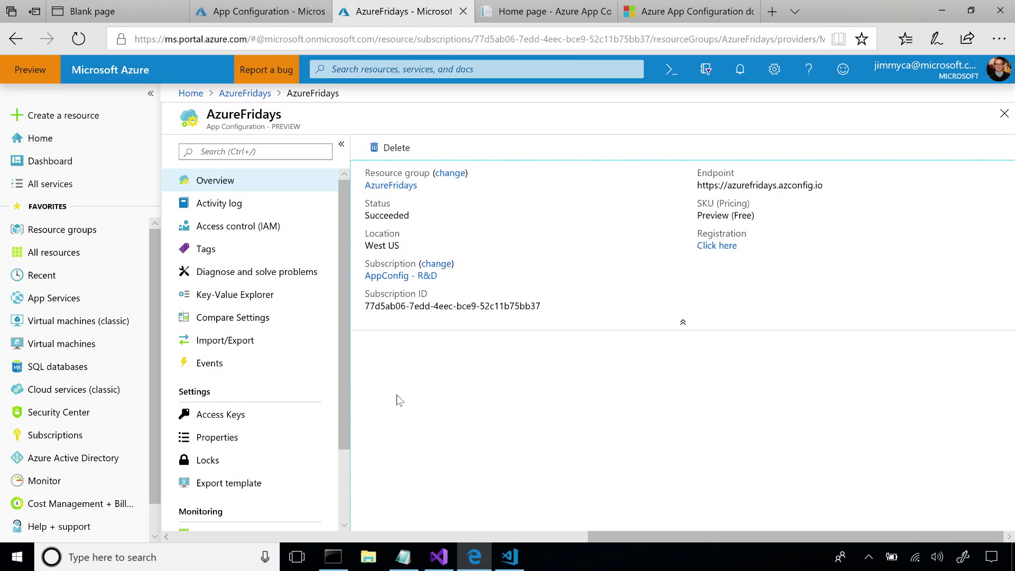
click(235, 295)
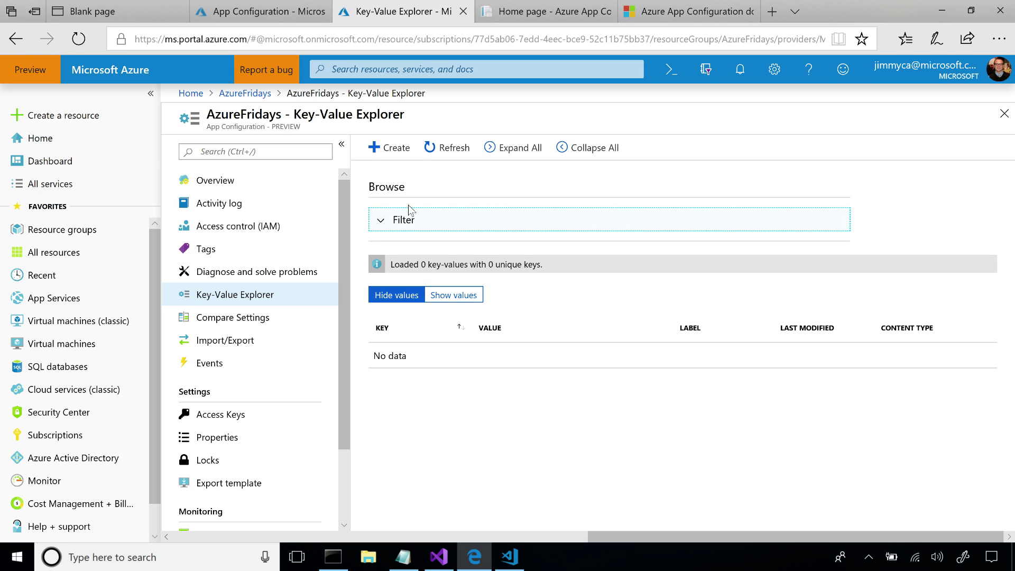
- Create the unlabelled key-value color = blue and reveal the stored values
click(388, 148)
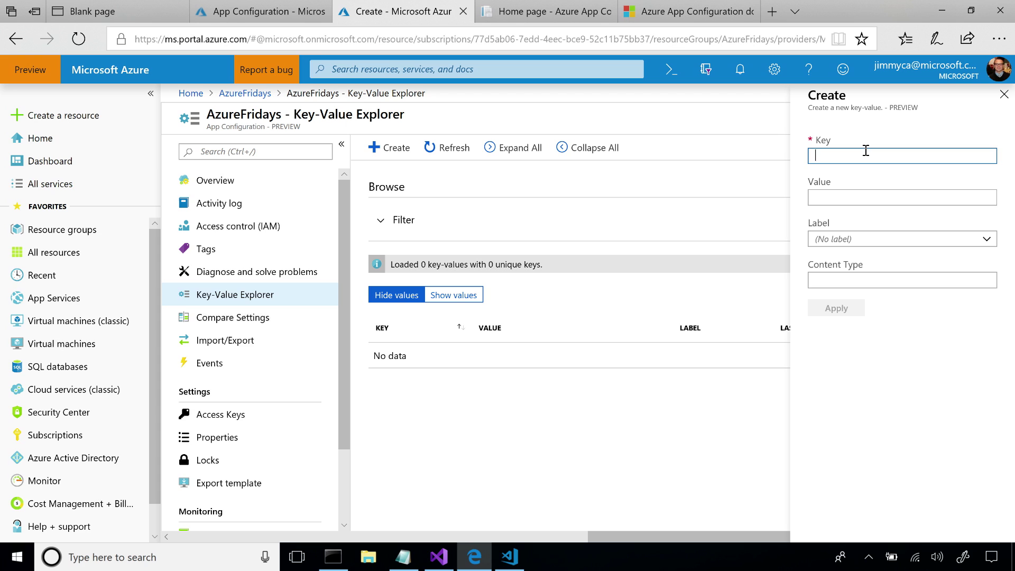
text(color)
key(Tab)
text(blue)
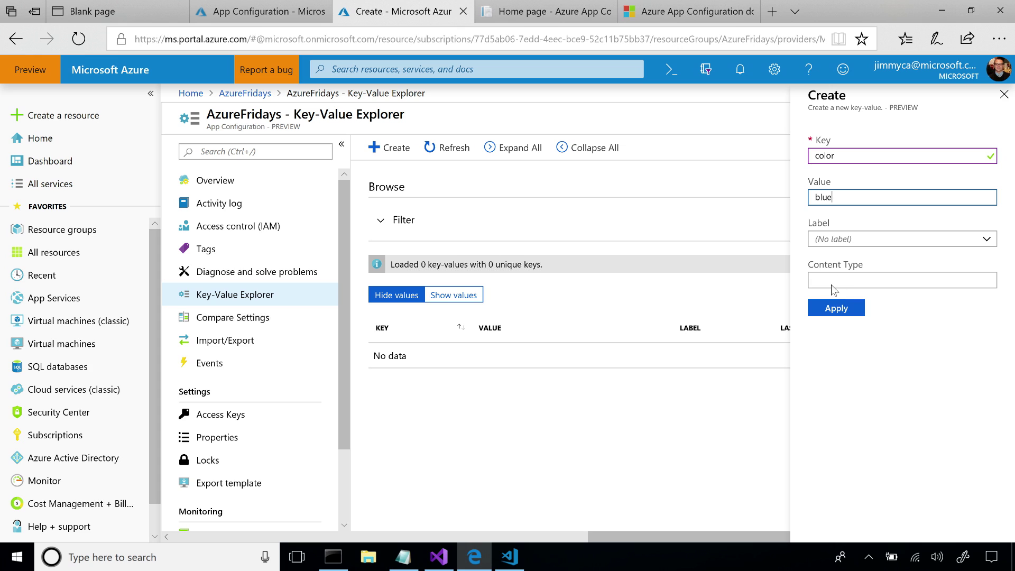
click(839, 307)
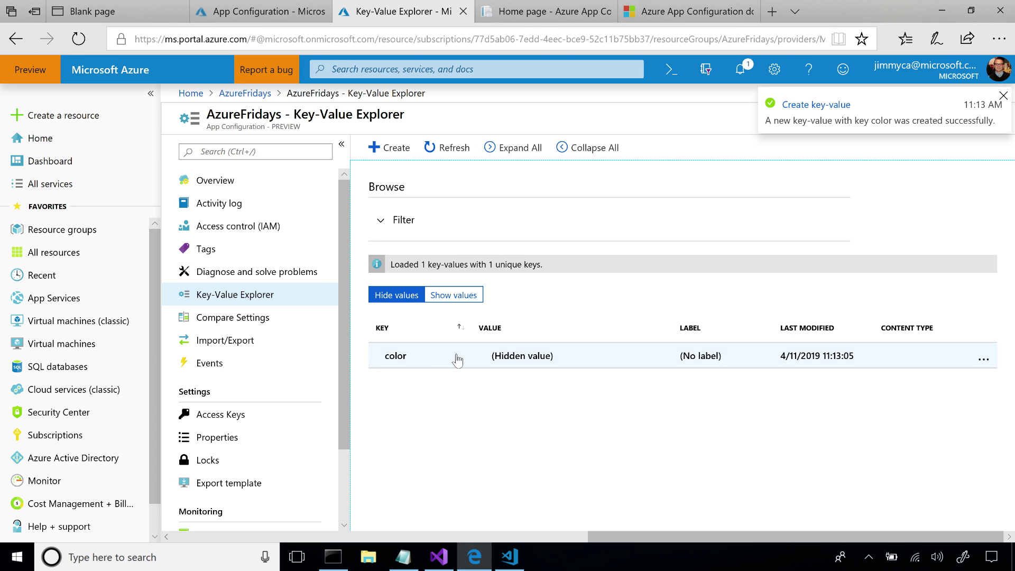
click(454, 296)
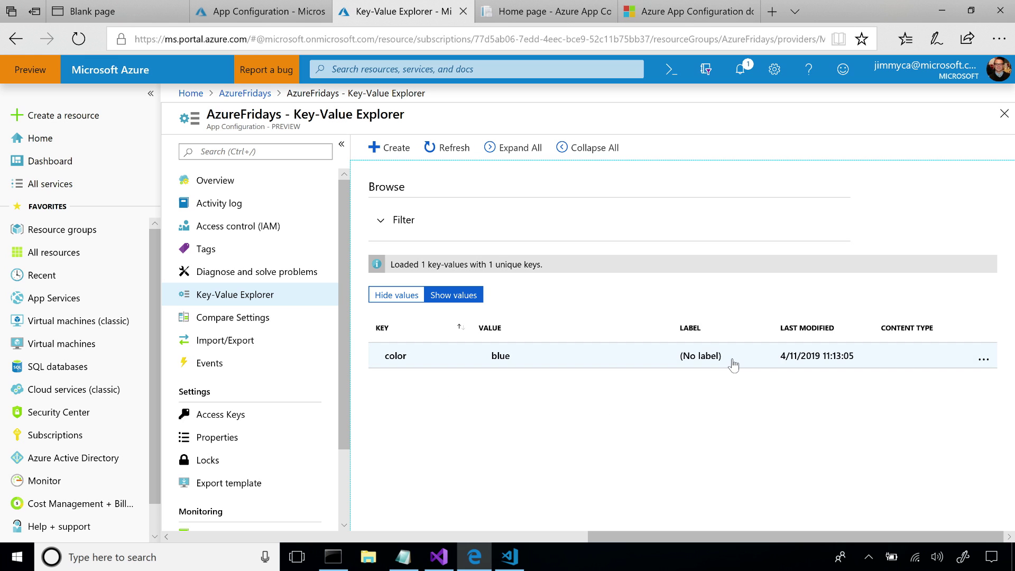
drag(732, 357, 695, 357)
click(666, 423)
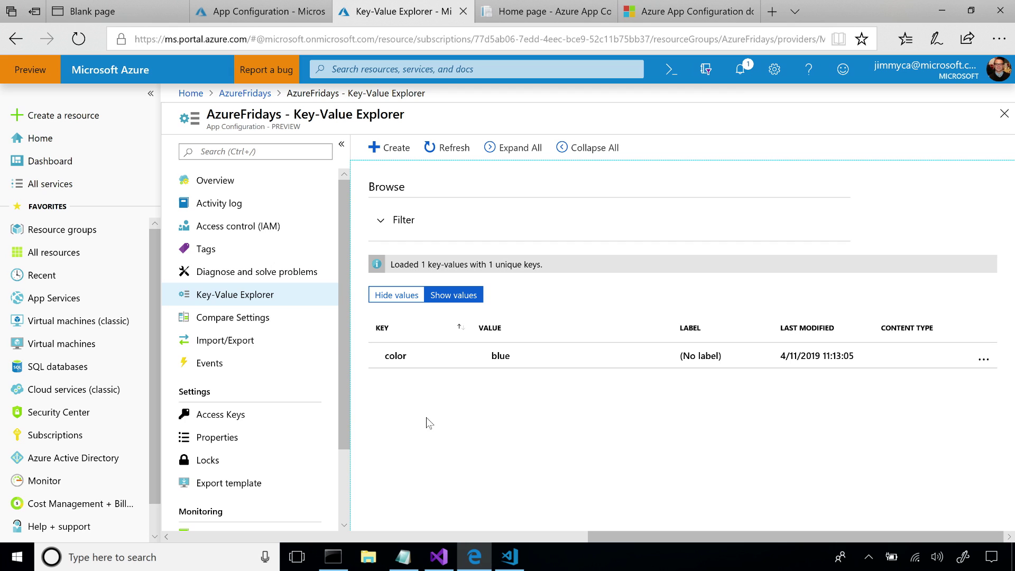
- Add key color with value red, labelled NorthAmerica
click(389, 147)
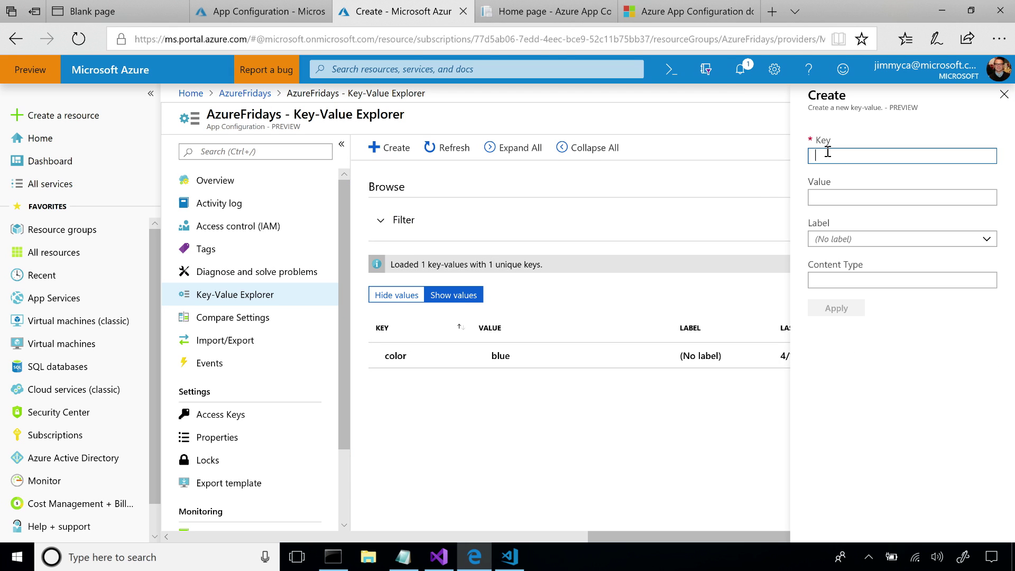
text(color)
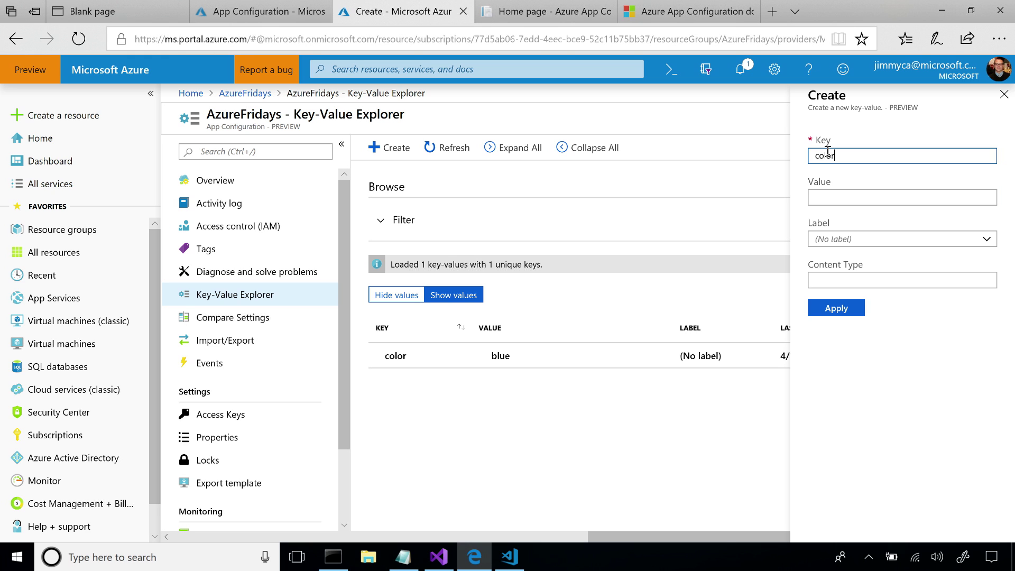
key(Tab)
text(red)
key(Tab)
text(NorthAmerica)
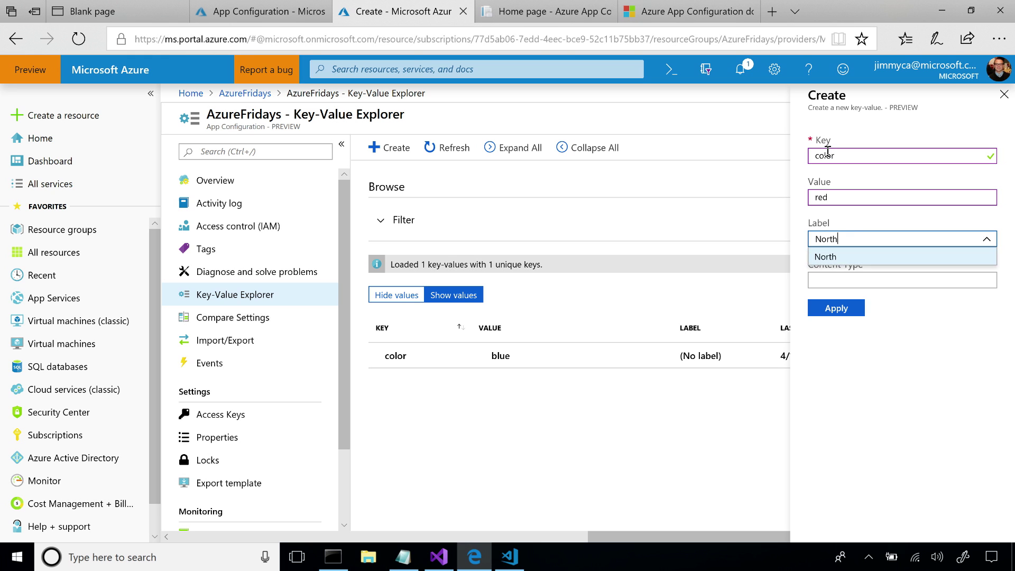
click(841, 309)
- Add color = Green labelled Europe, then expand the color row to list all values
click(389, 148)
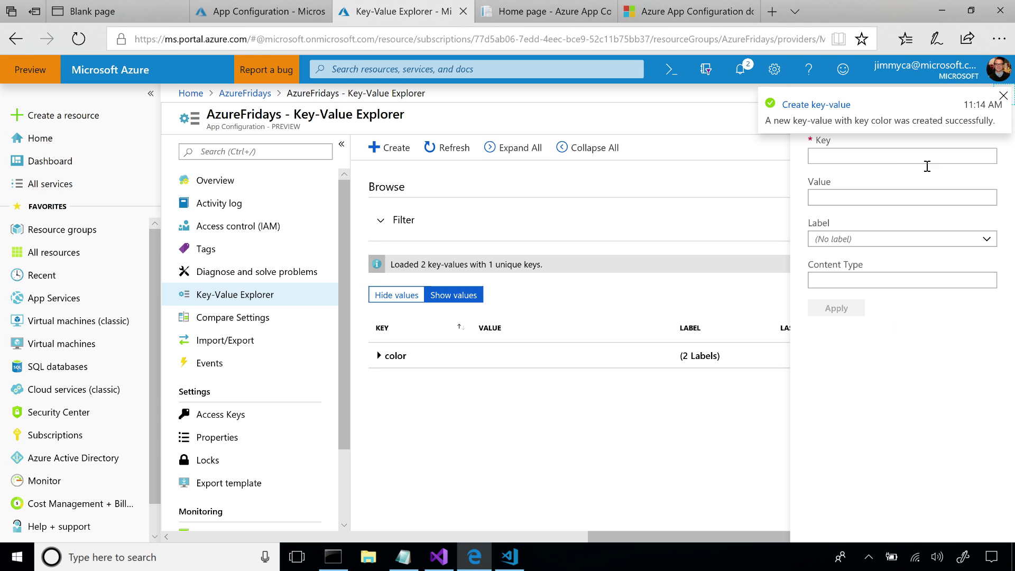
click(904, 156)
text(color)
key(Tab)
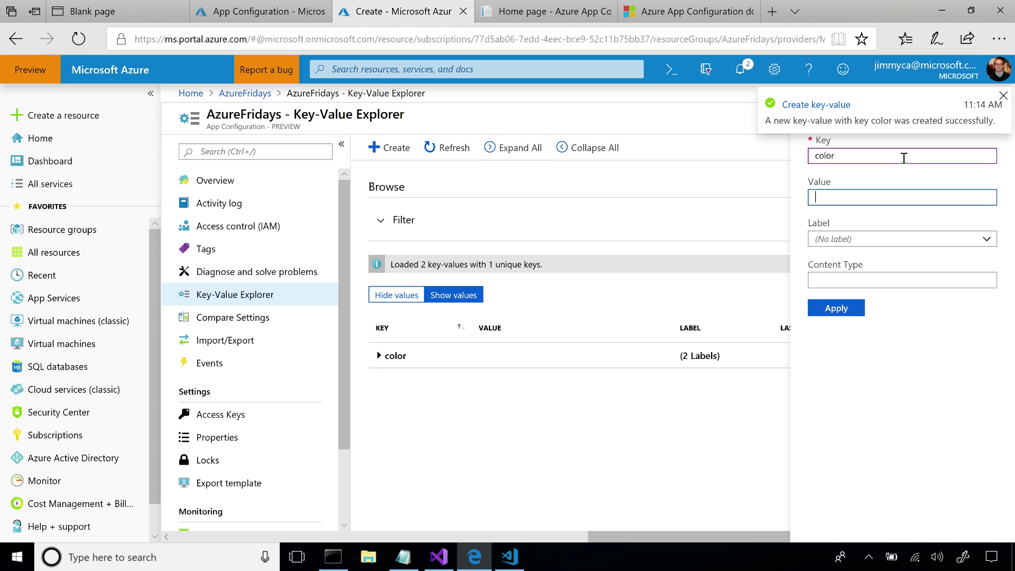
text(Green)
key(Tab)
text(Euro)
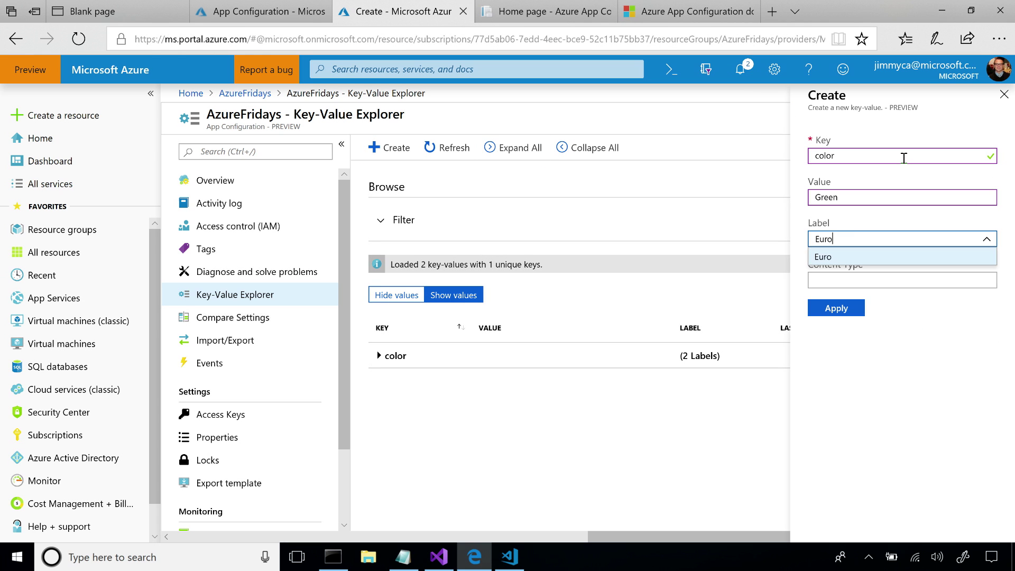
text(pe)
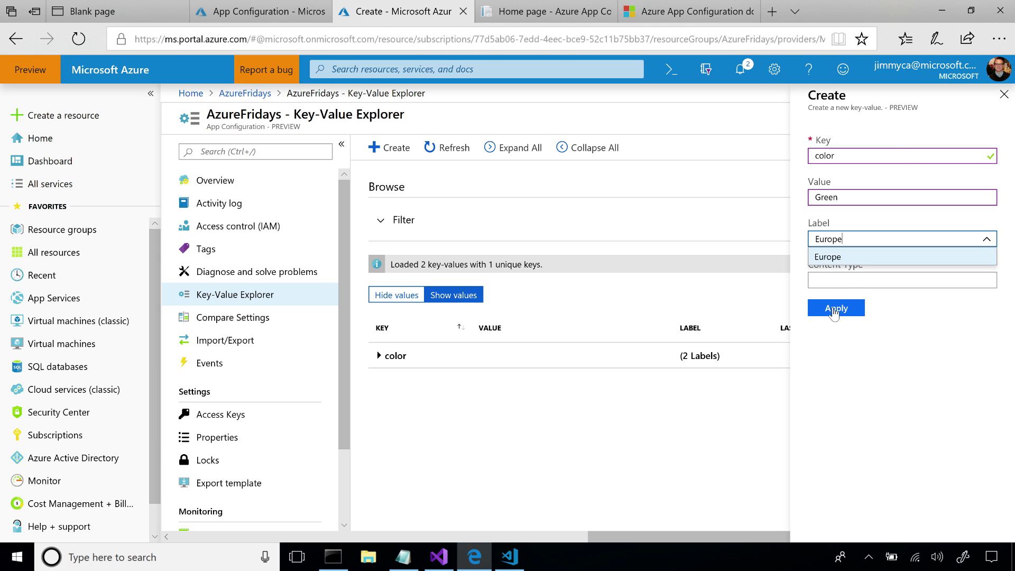
click(836, 308)
click(379, 355)
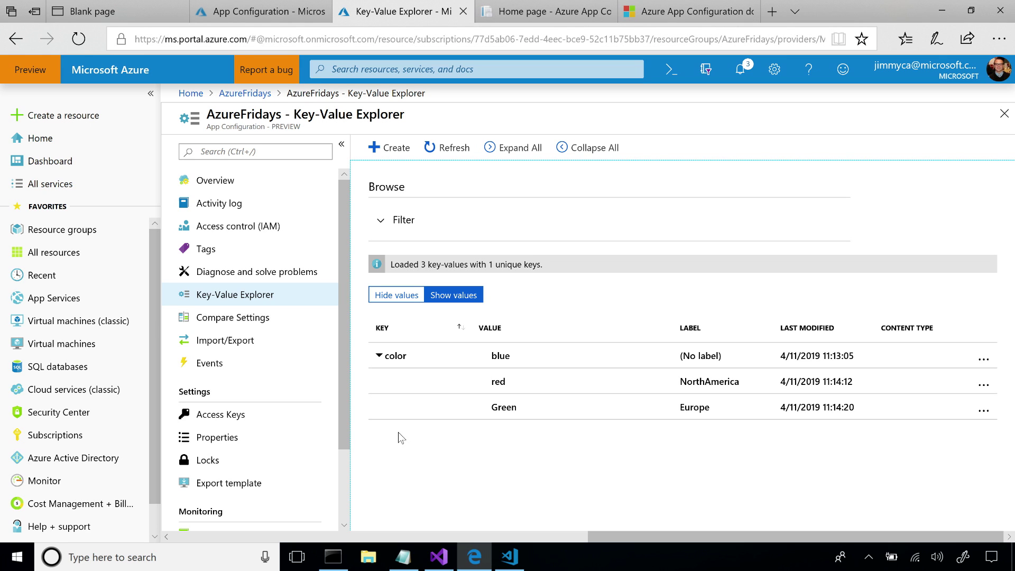
- Compare settings with Europe as the left label and NorthAmerica as the right
click(259, 321)
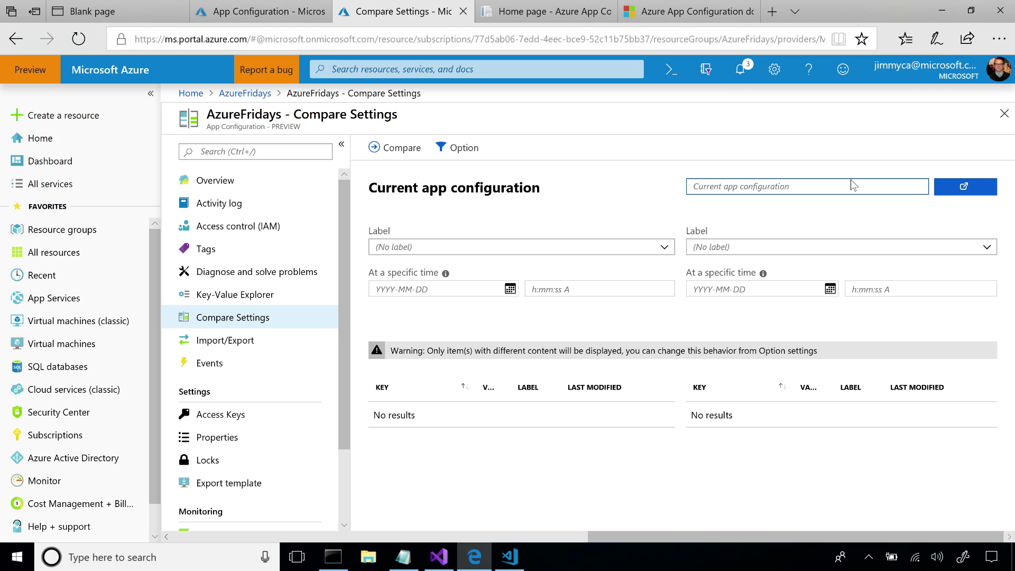
click(658, 247)
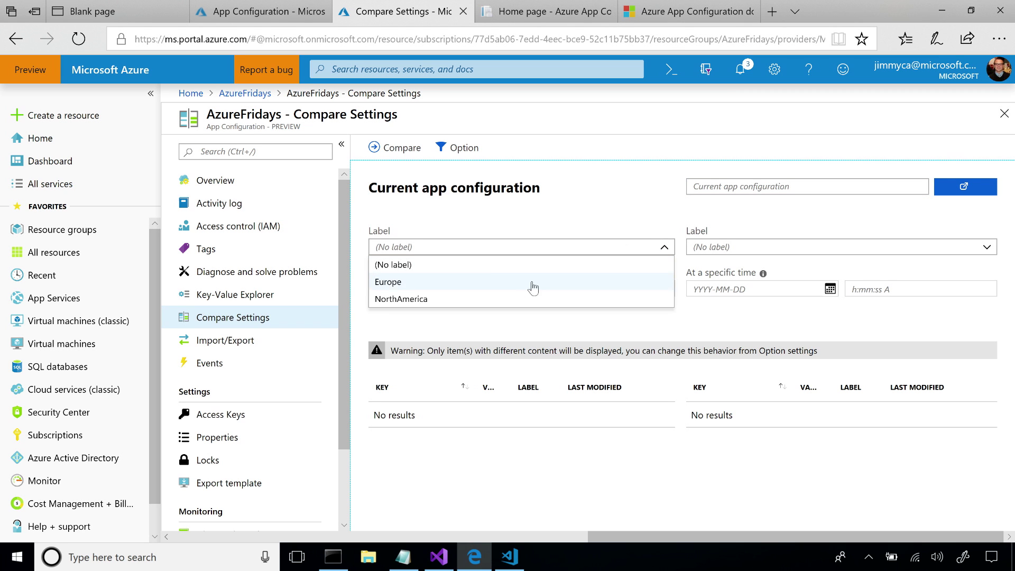
click(480, 284)
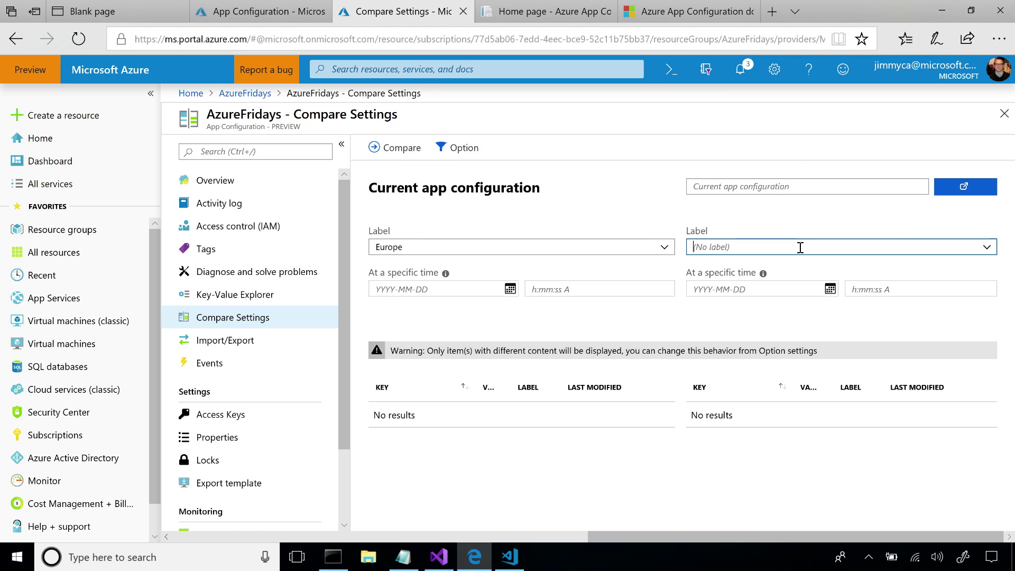
click(800, 247)
click(719, 299)
click(394, 147)
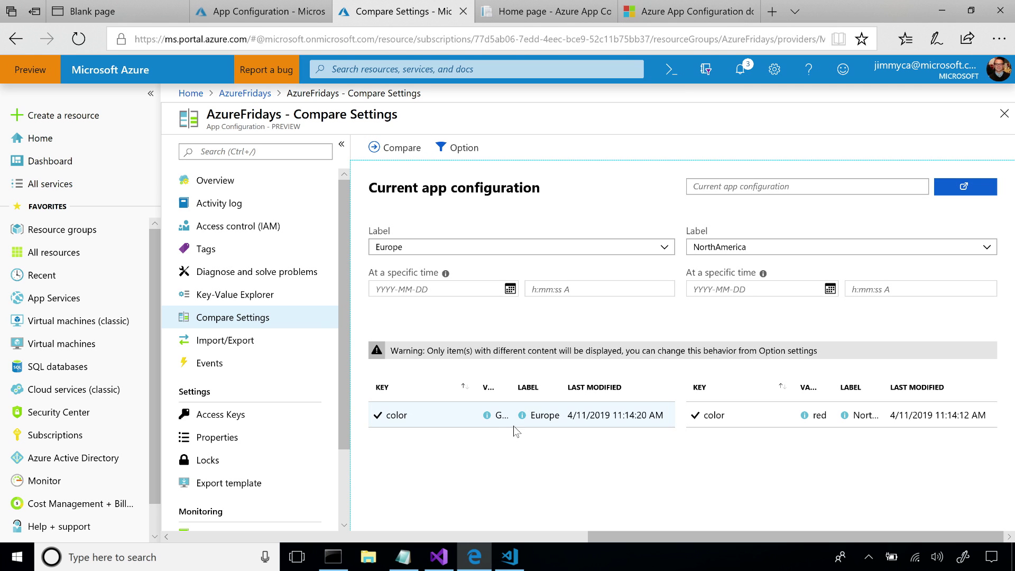
- Widen both Value columns to read Green versus red, then bring up the JSON file
drag(516, 388, 425, 387)
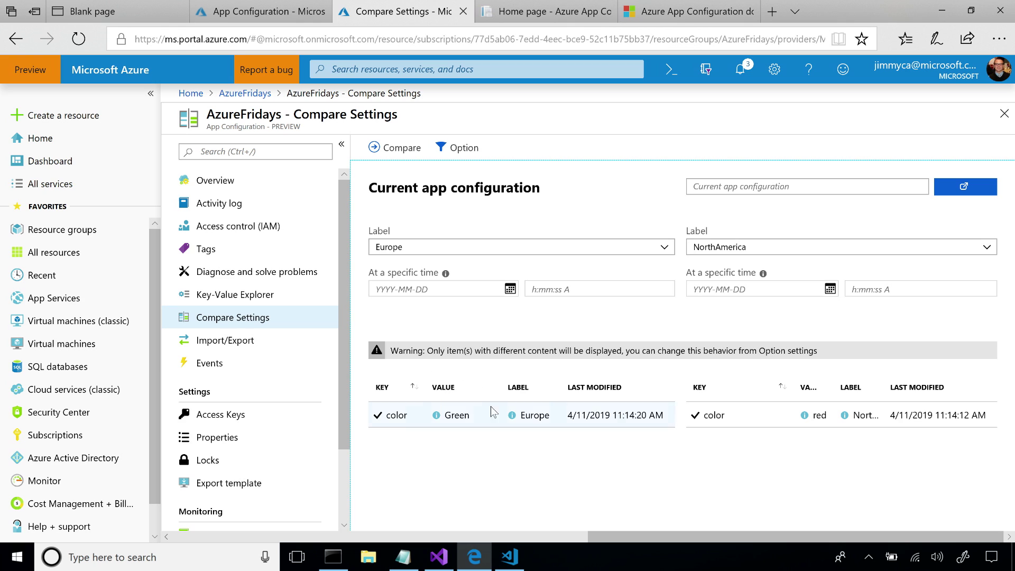
drag(793, 387, 765, 387)
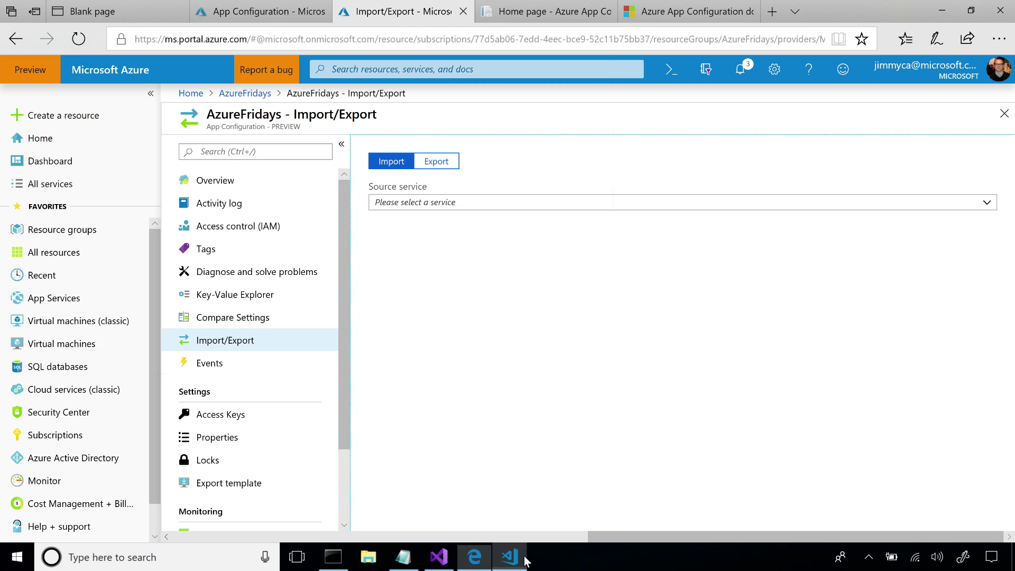
click(508, 557)
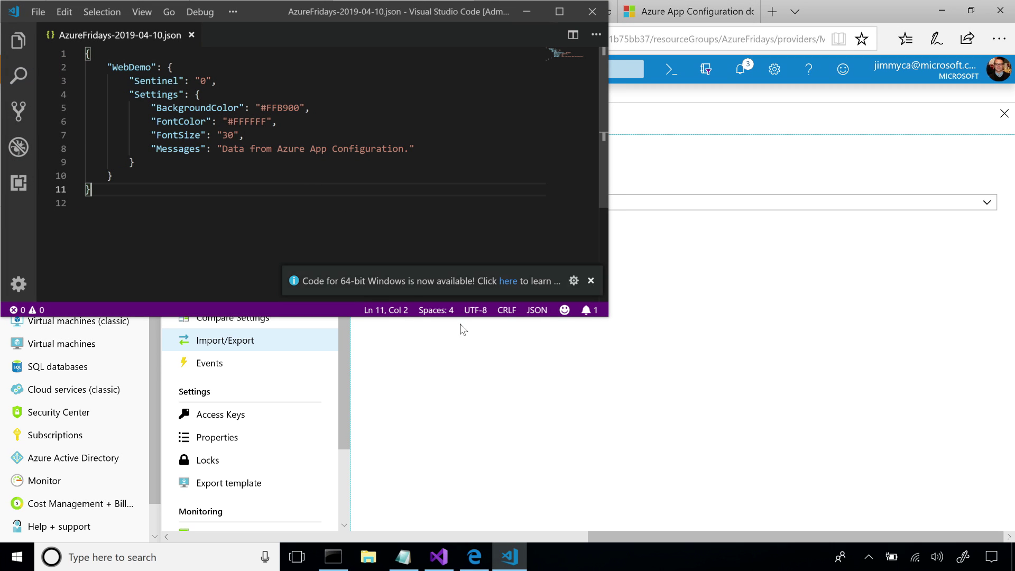
- Import AzureFridays-2019-04-10.json as a .Net configuration file into the store
click(479, 415)
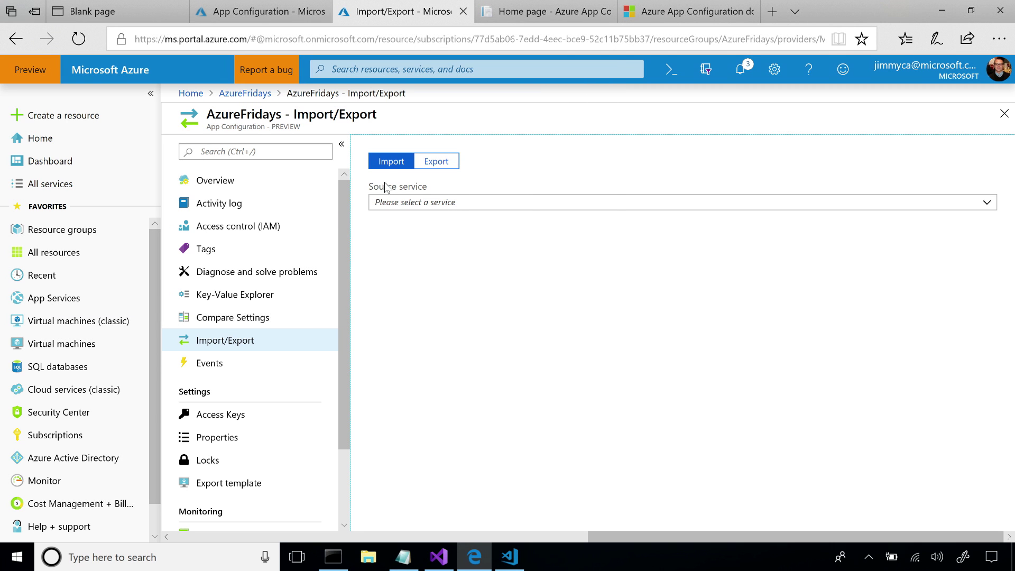
click(414, 202)
click(434, 220)
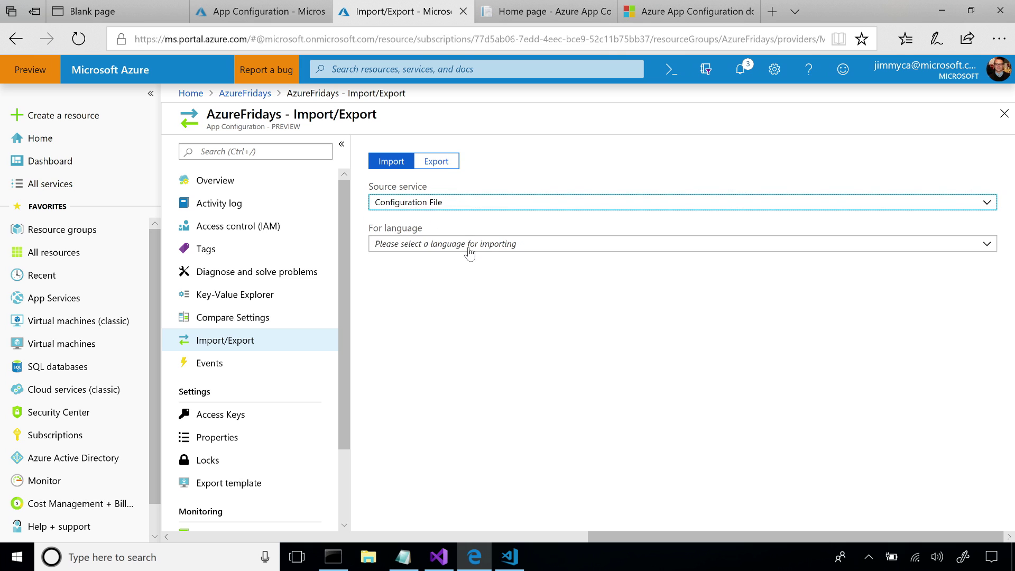
click(469, 244)
click(421, 262)
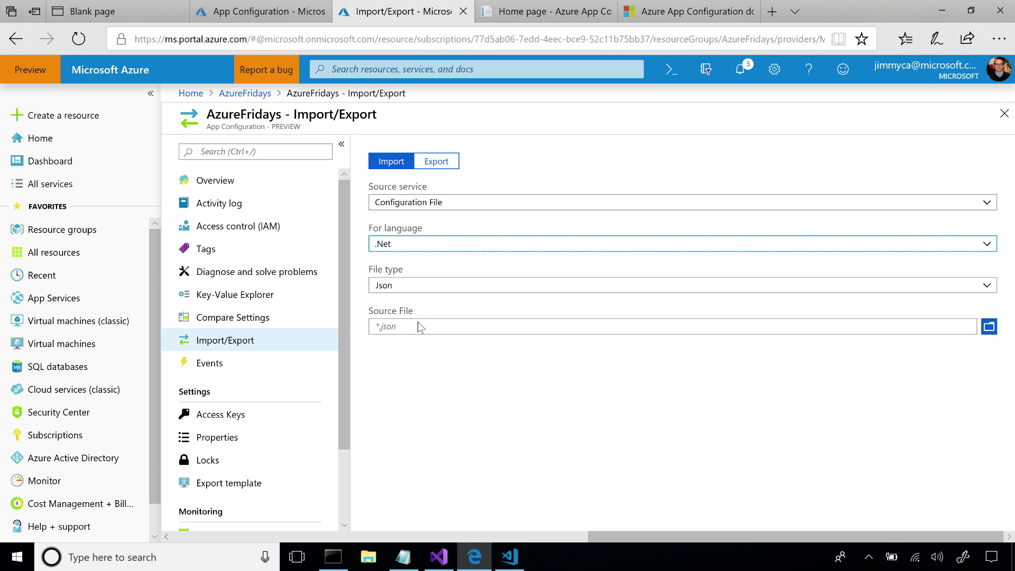
click(418, 326)
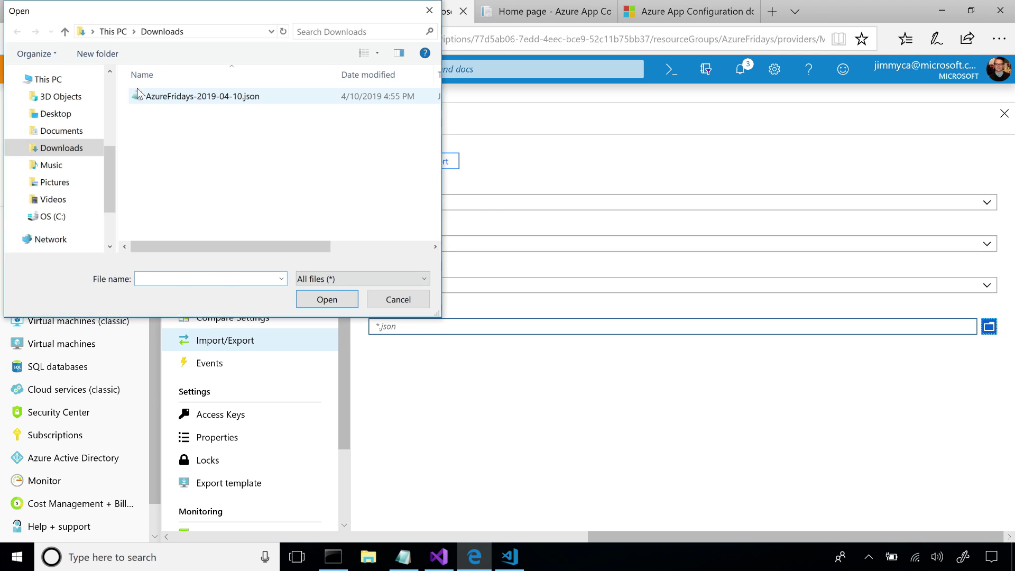
double_click(166, 100)
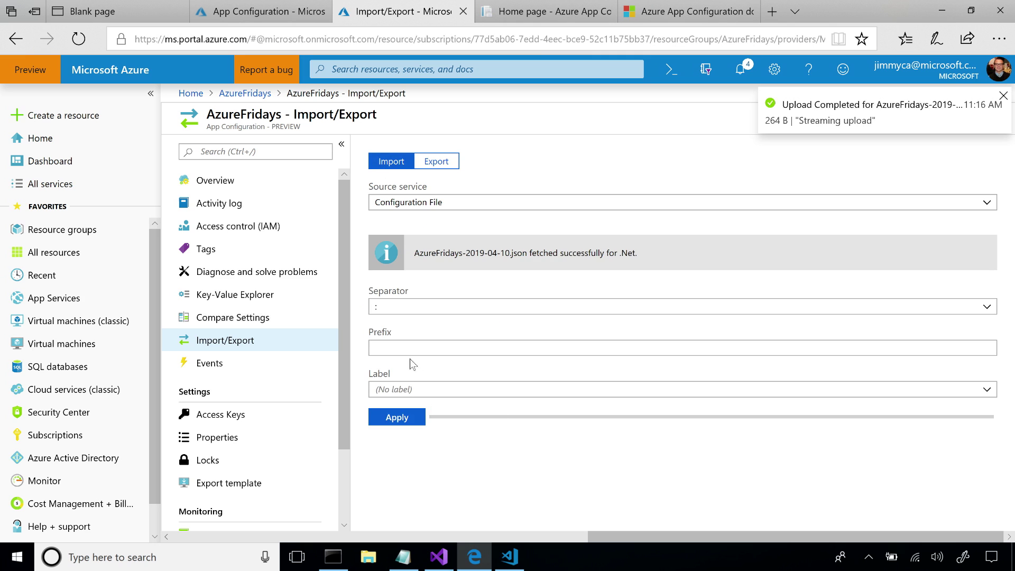
click(398, 418)
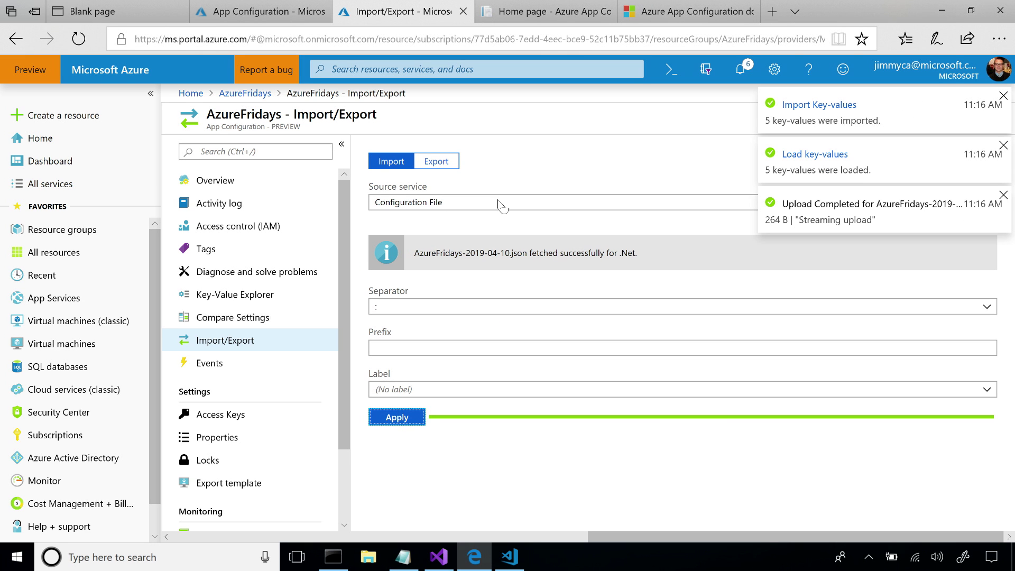
click(214, 297)
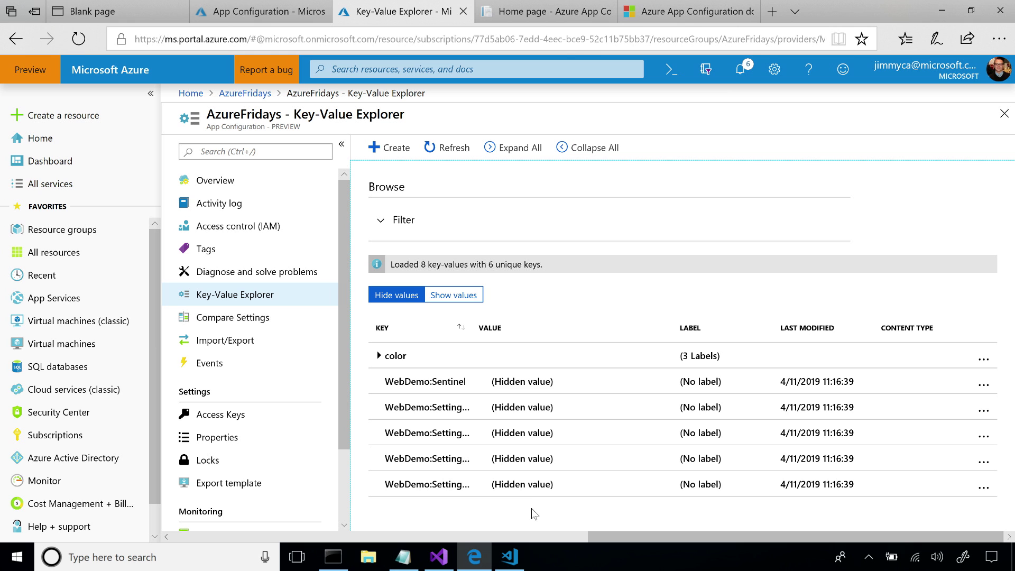
- Leave the 8 key-value listing and bring Visual Studio forward
click(439, 557)
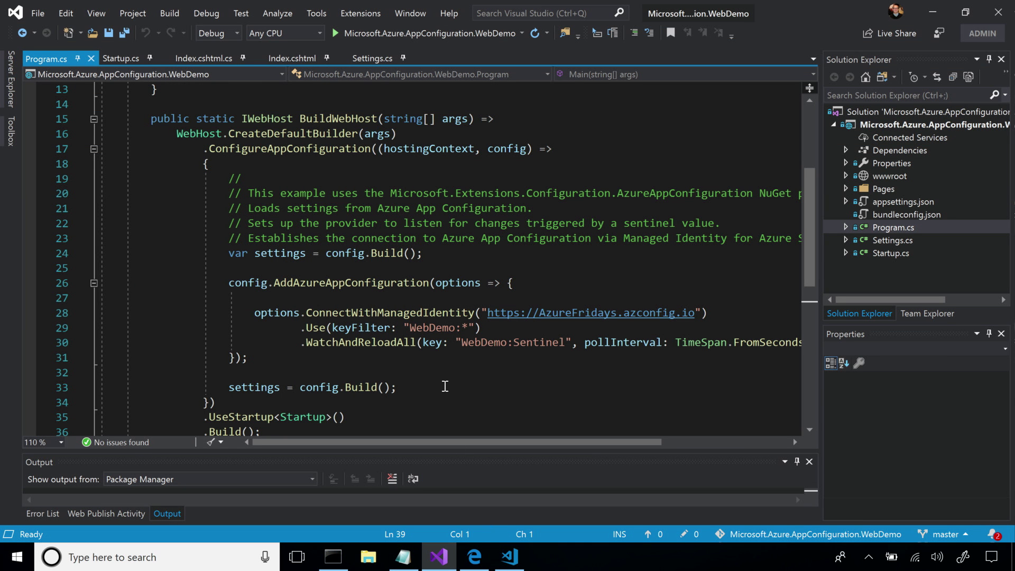
scroll(445, 387, down, 1)
scroll(445, 386, up, 1)
scroll(476, 194, right, 2)
scroll(520, 199, right, 2)
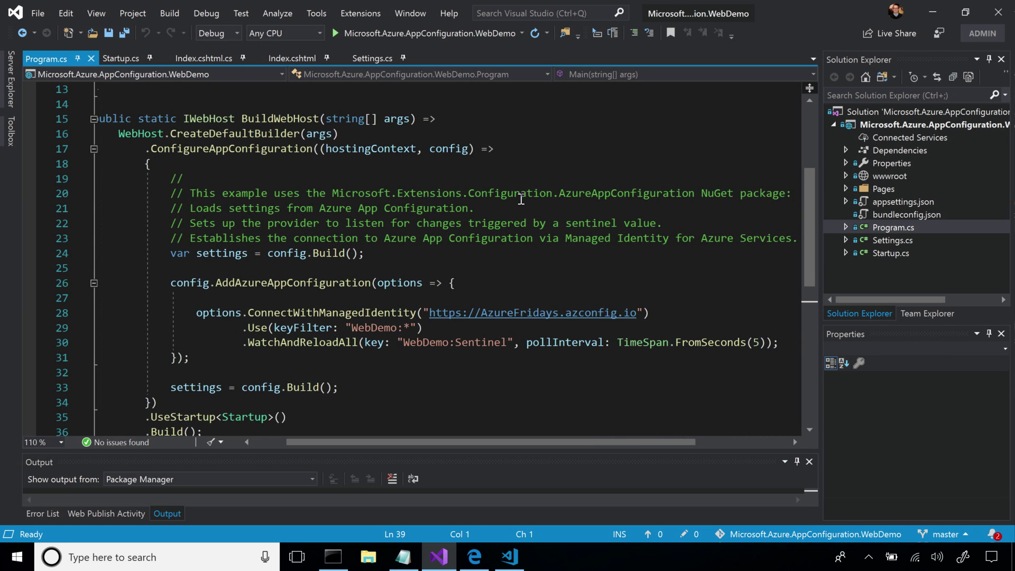
scroll(538, 226, left, 3)
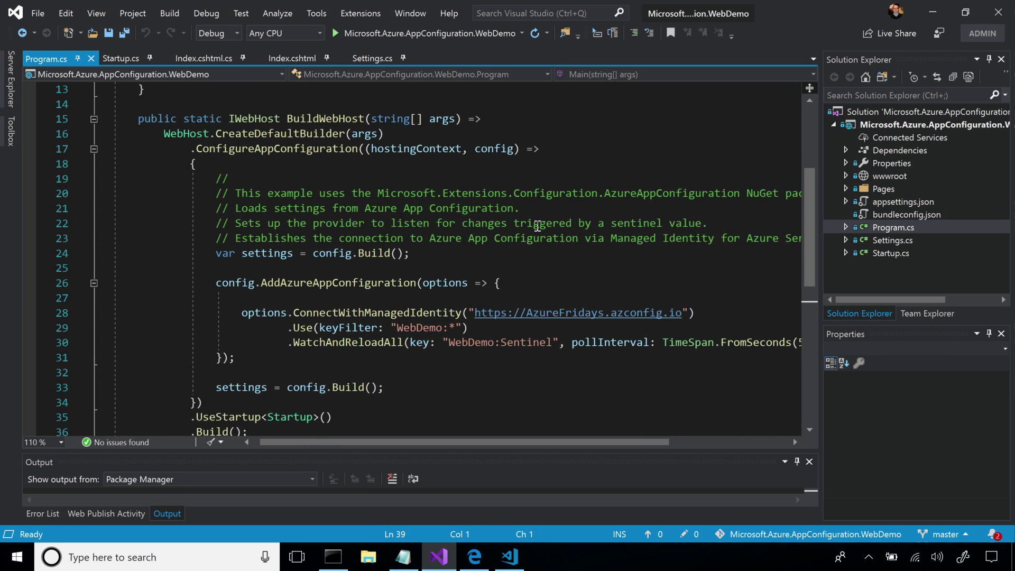
scroll(538, 227, down, 1)
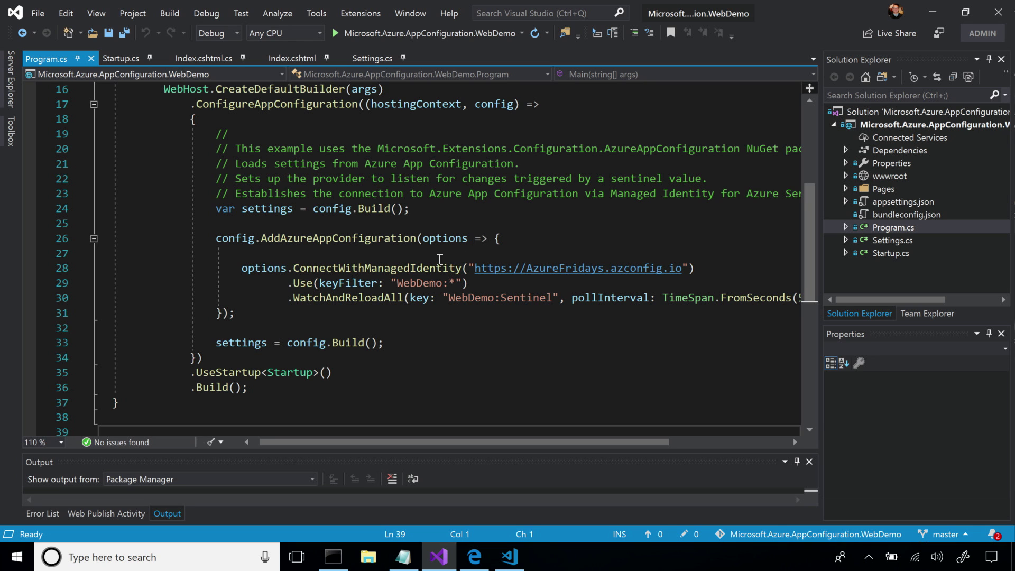
double_click(439, 268)
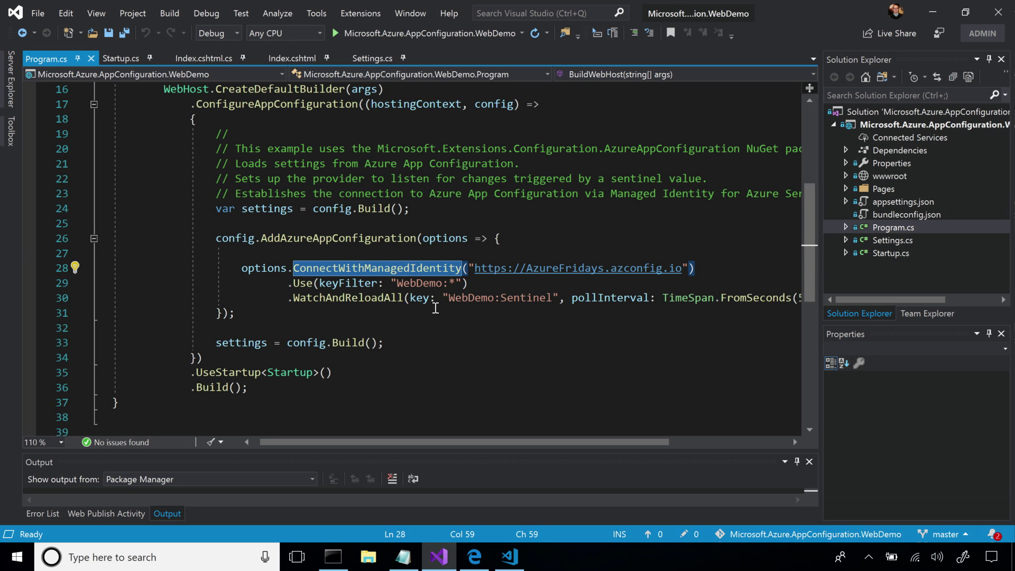
click(430, 313)
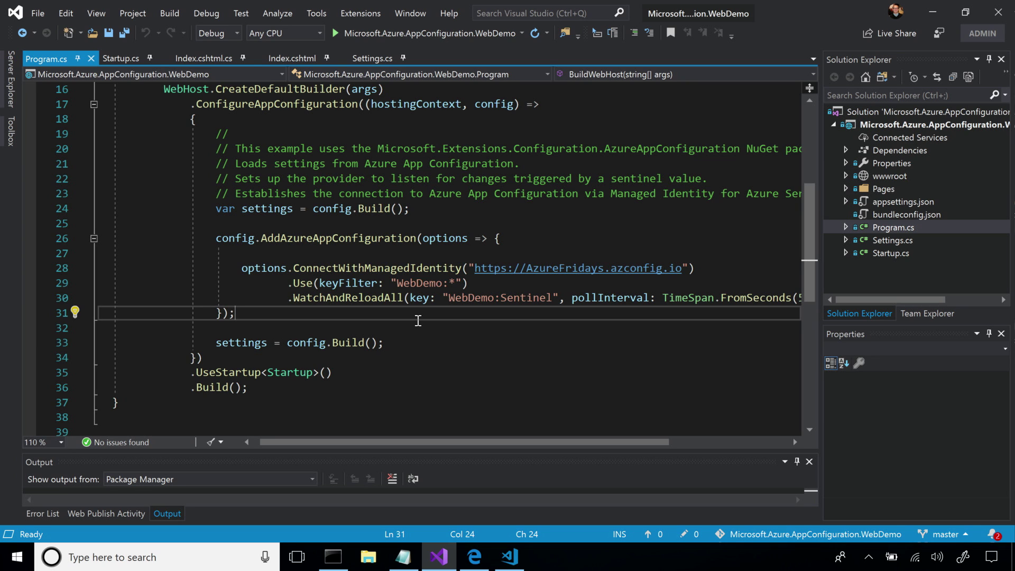
click(500, 242)
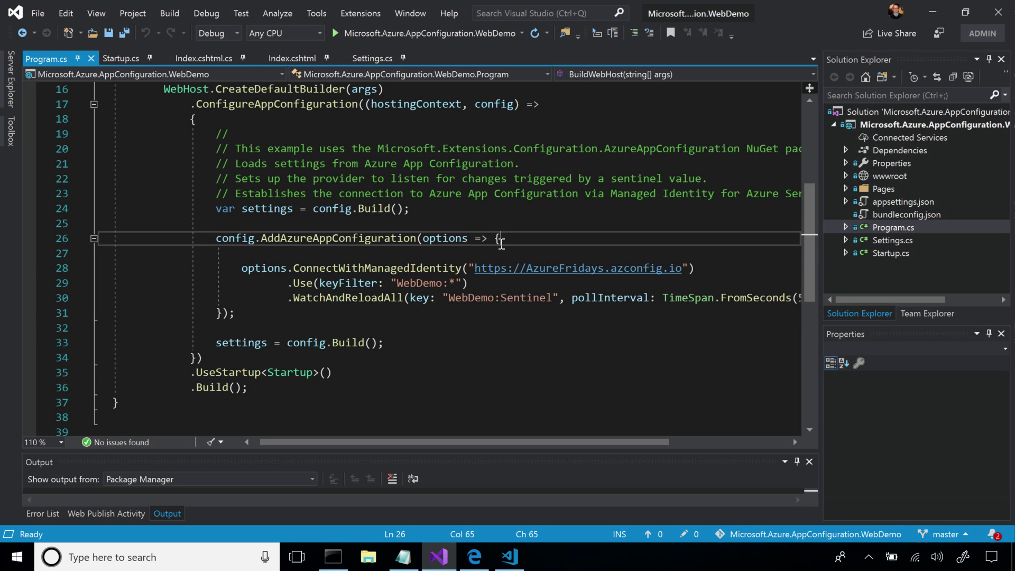
key(Return)
text(options)
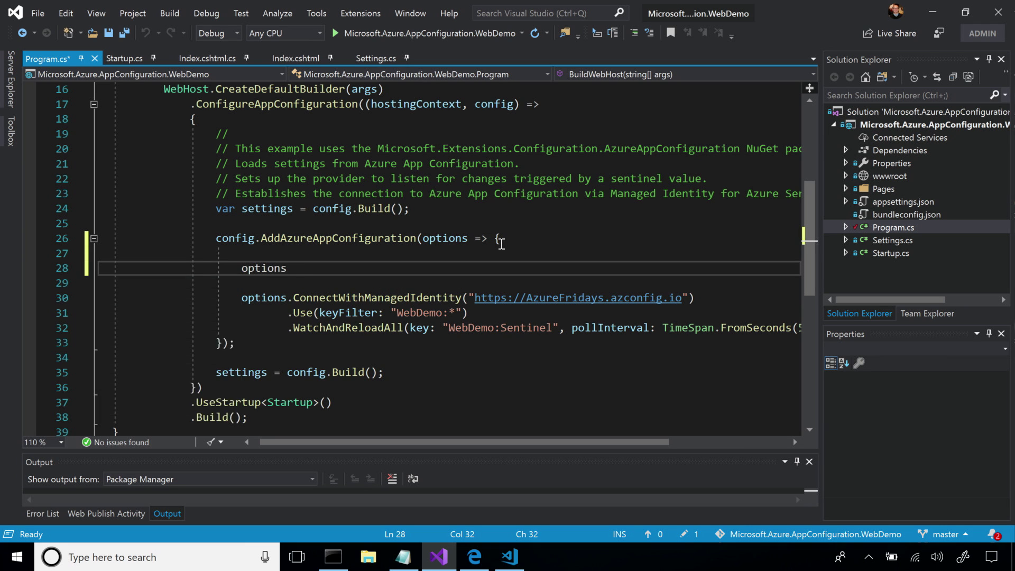
text(.con)
key(Tab)
text((")
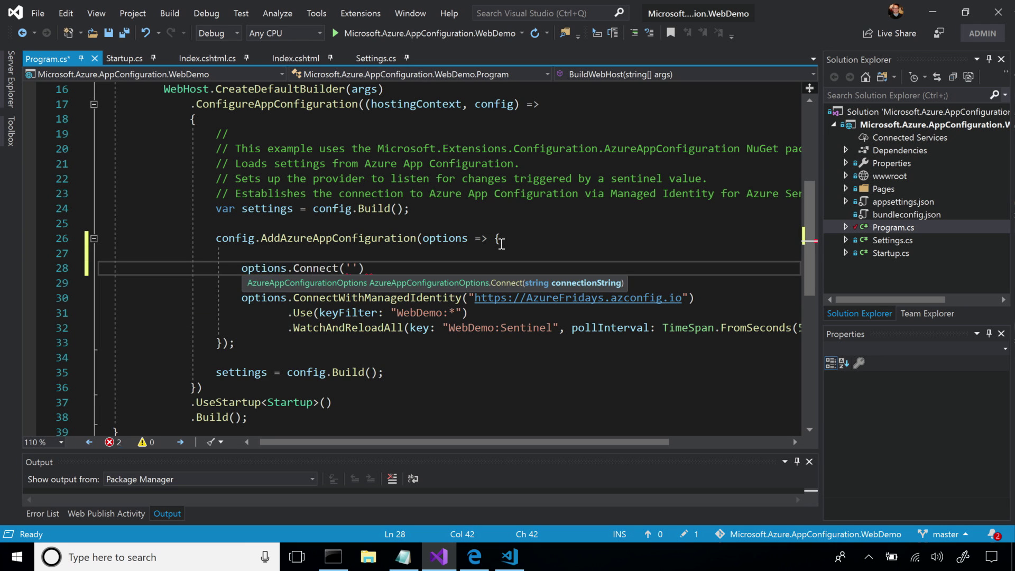
key(BackSpace)
text(")
key(ctrl+z)
key(ctrl+z)
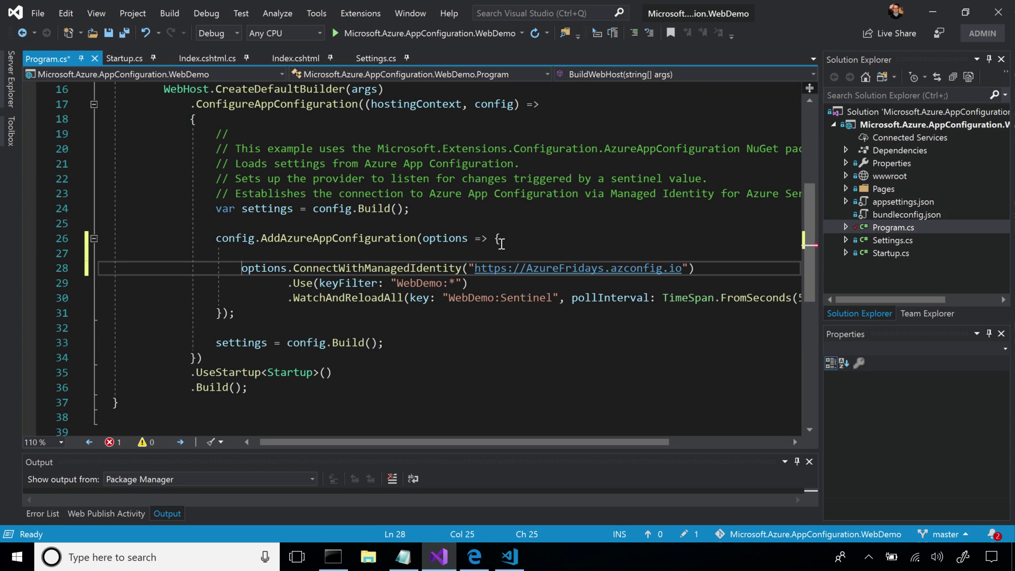
key(ctrl+s)
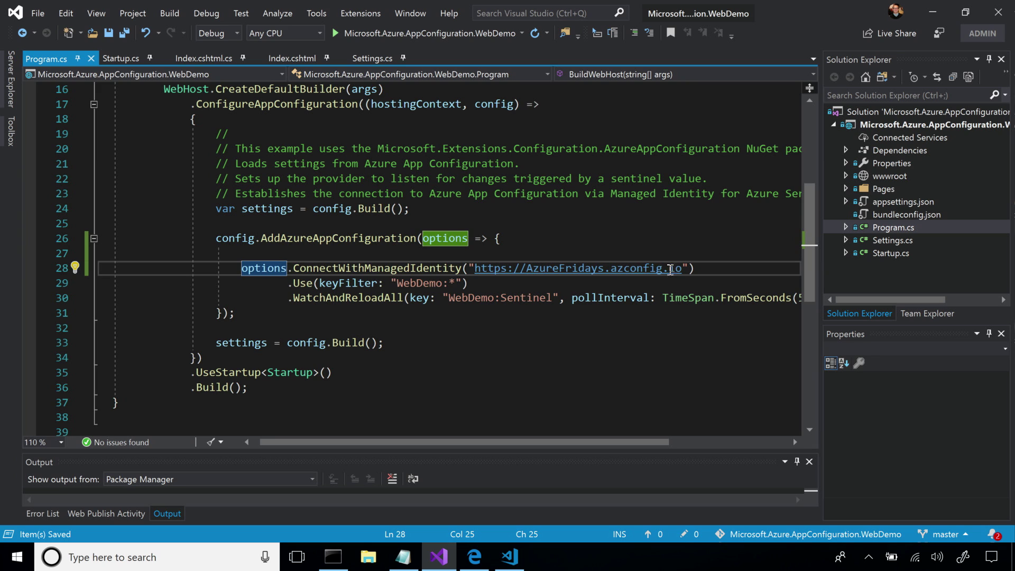
double_click(652, 270)
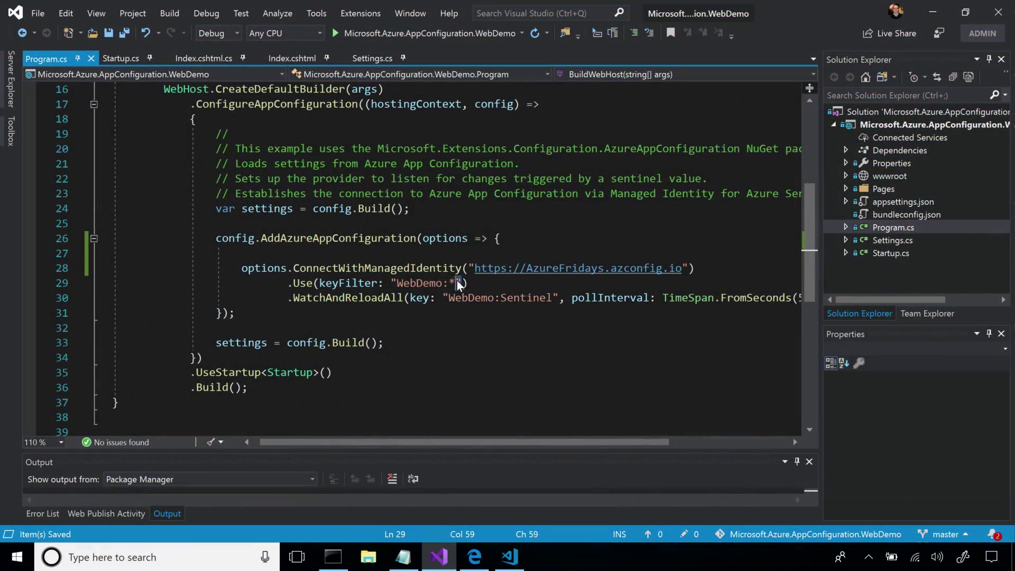
- Highlight the keyFilter, WatchAndReloadAll and WebDemo:Sentinel parts of the App Configuration code
drag(462, 283, 407, 283)
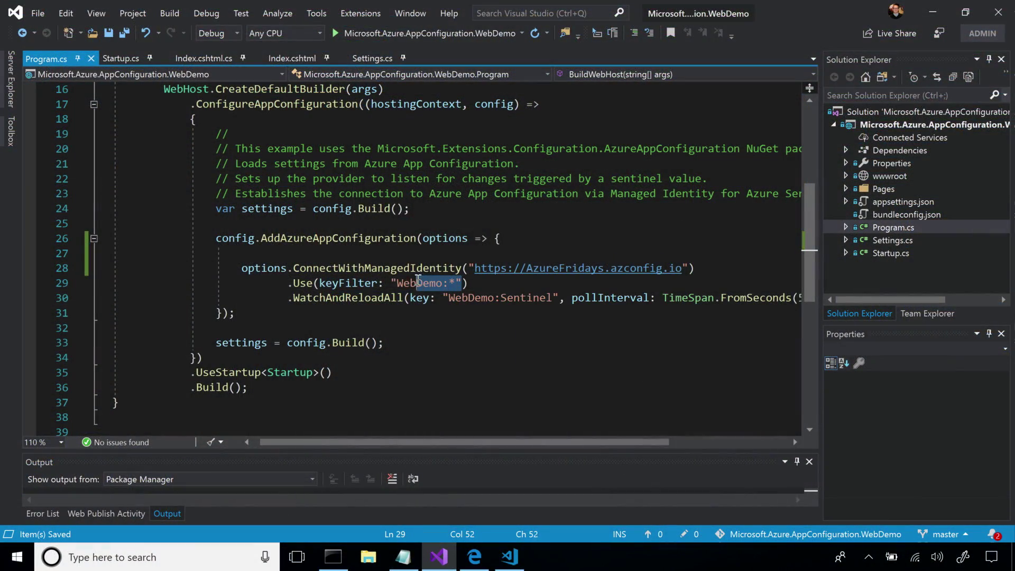
mouse_move(413, 294)
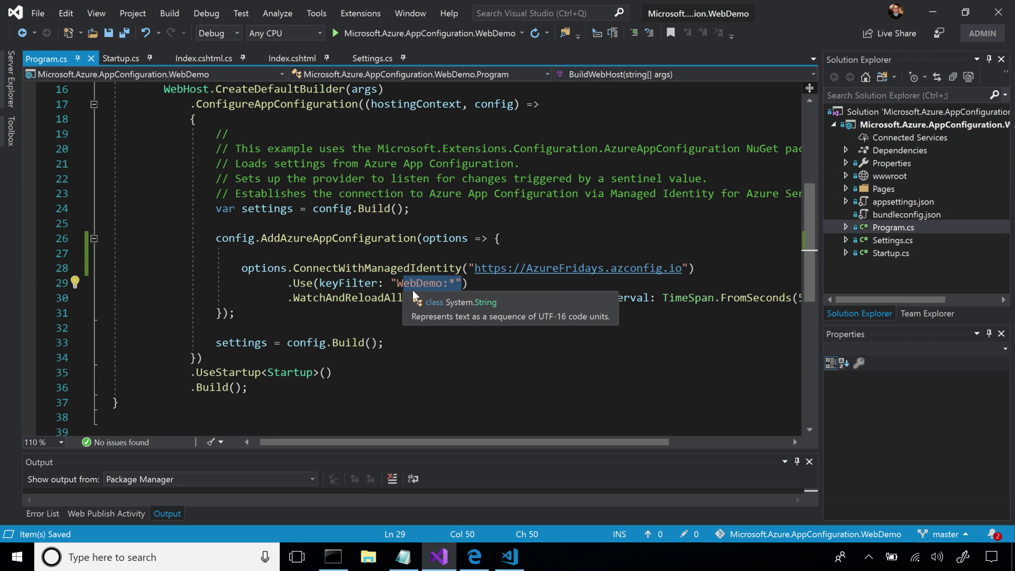
double_click(336, 298)
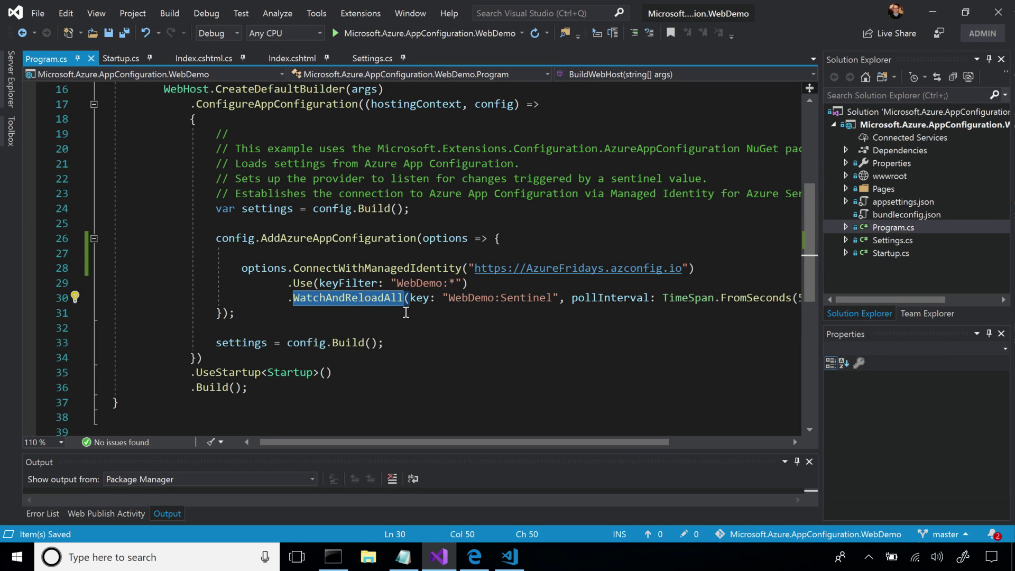
drag(449, 299, 500, 309)
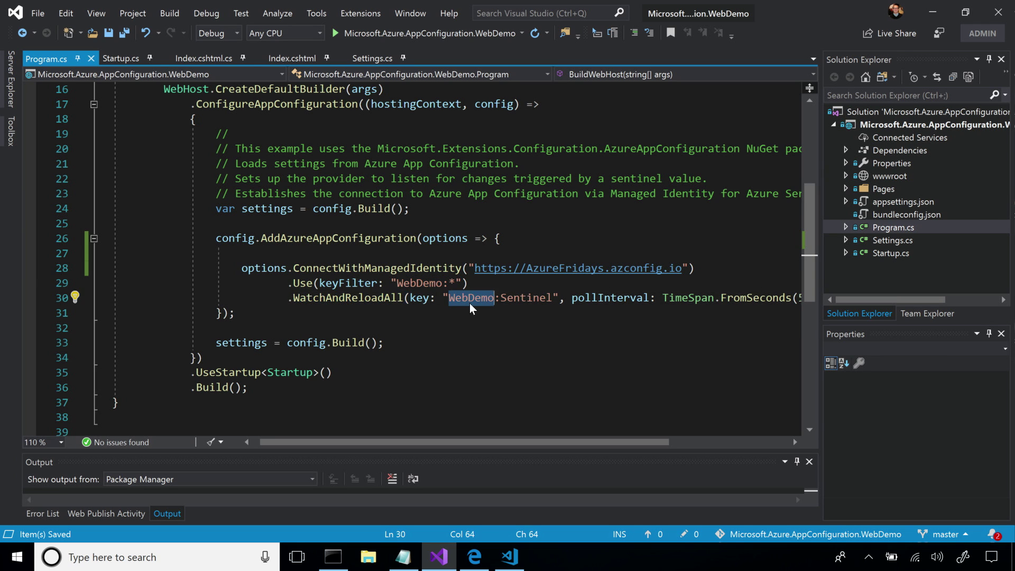
click(498, 300)
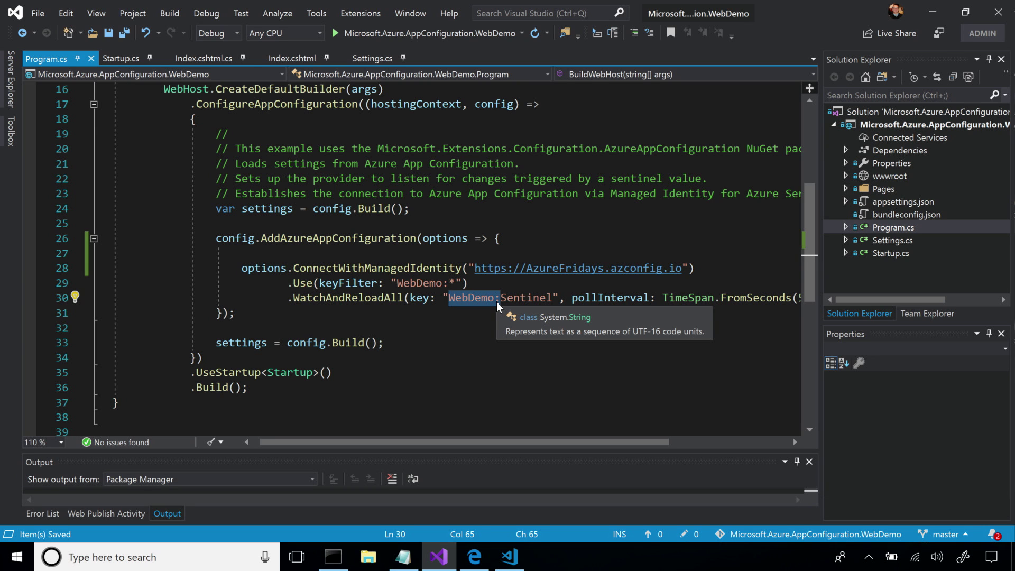
double_click(519, 299)
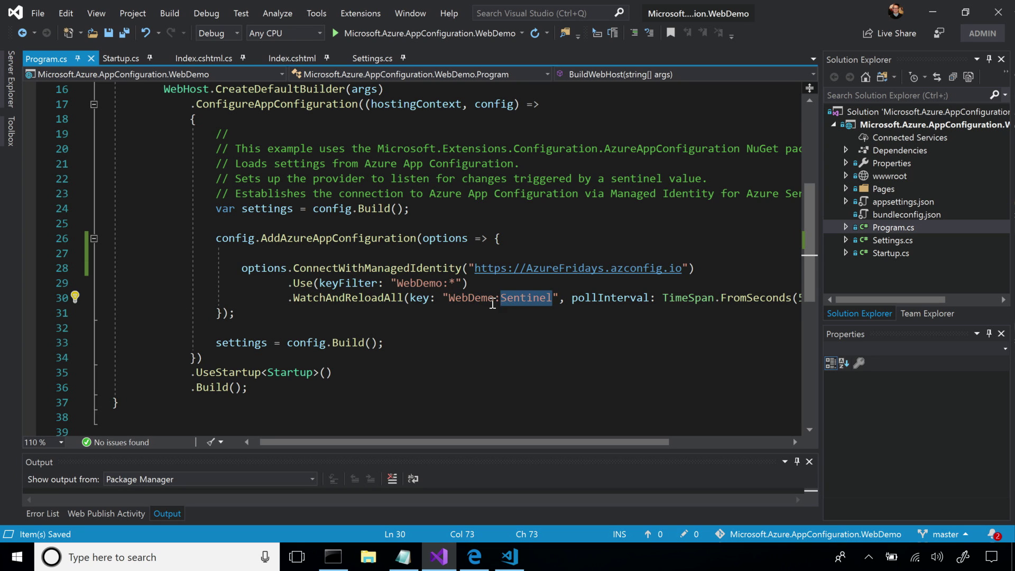
drag(487, 301, 552, 302)
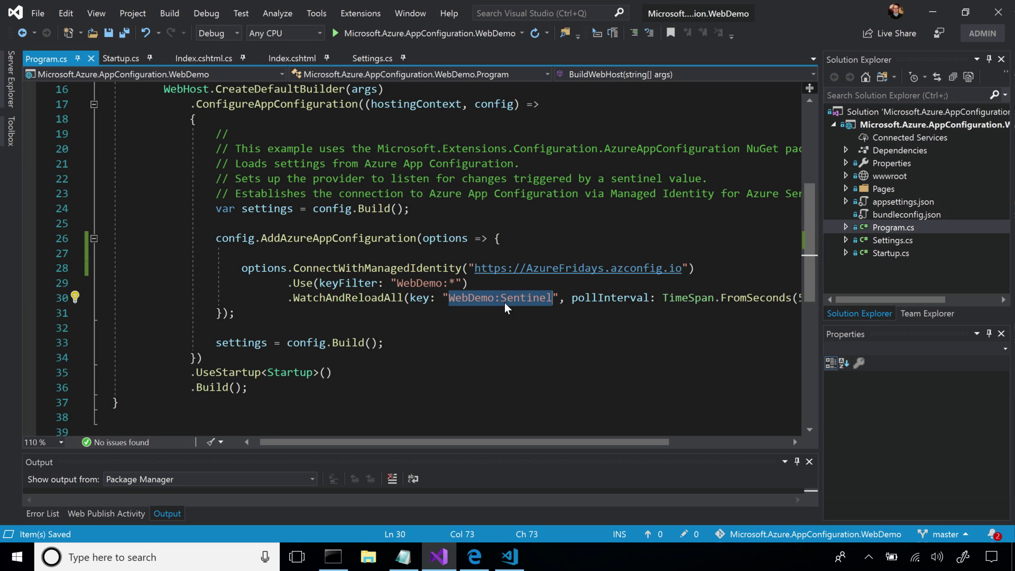
click(520, 238)
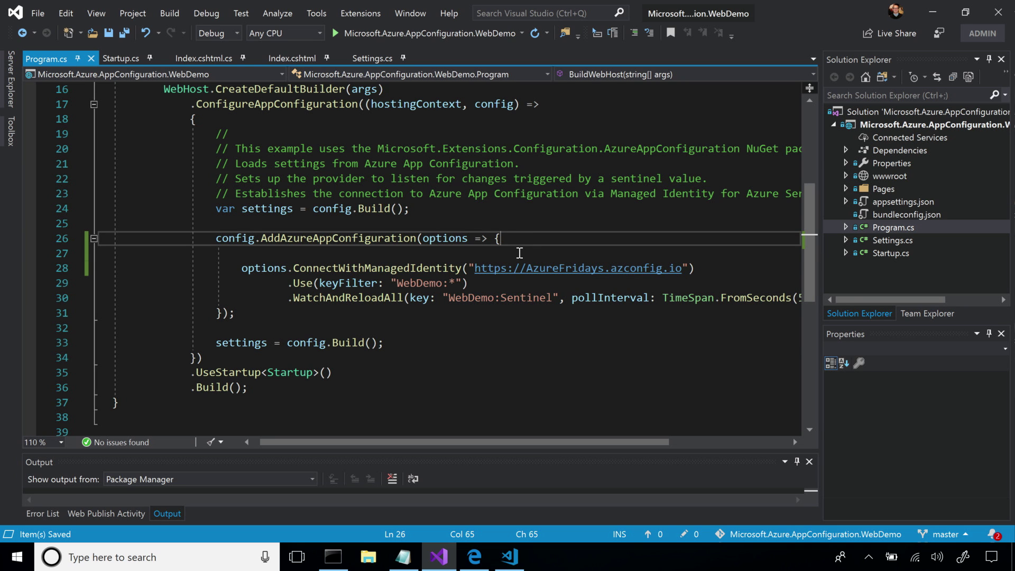
double_click(349, 282)
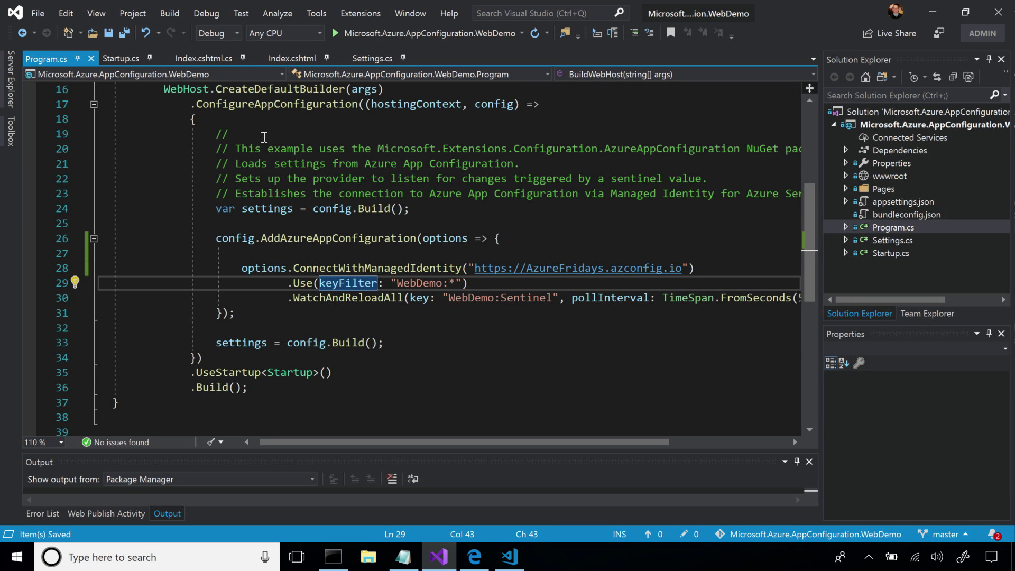
click(120, 58)
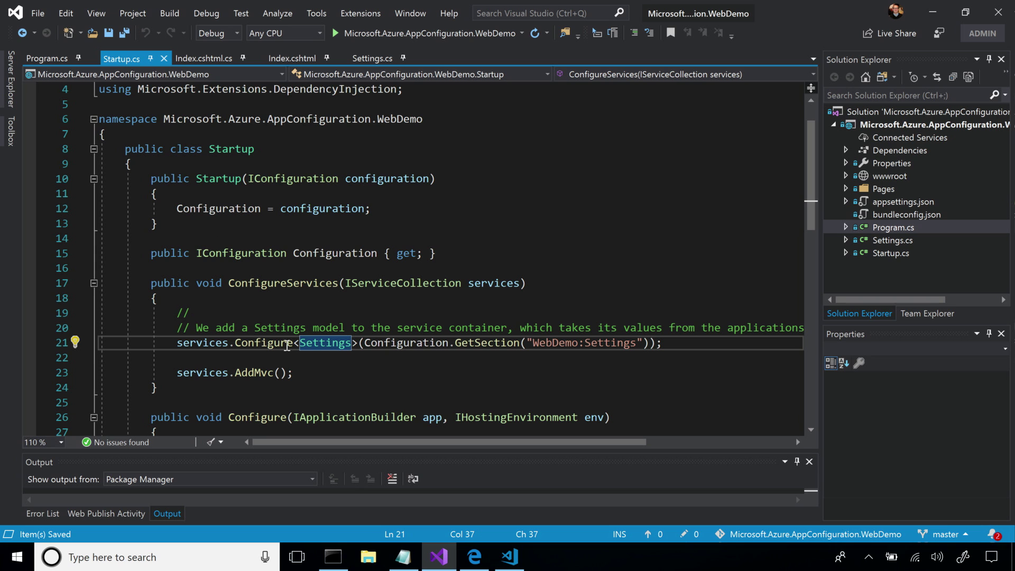
- Jump to the Settings class definition, then view Index.cshtml.cs and Index.cshtml
click(308, 344)
right_click(308, 343)
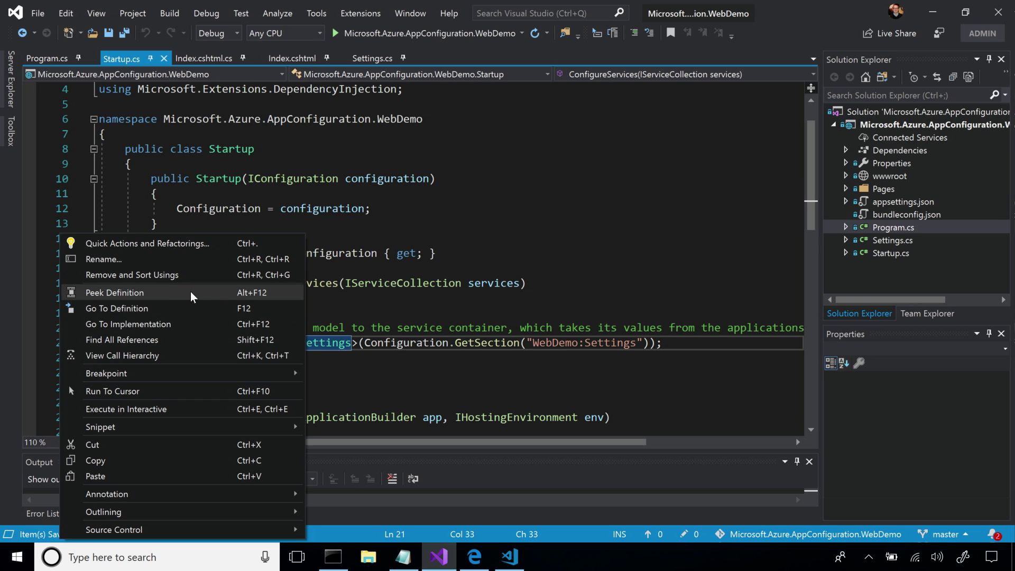
click(116, 308)
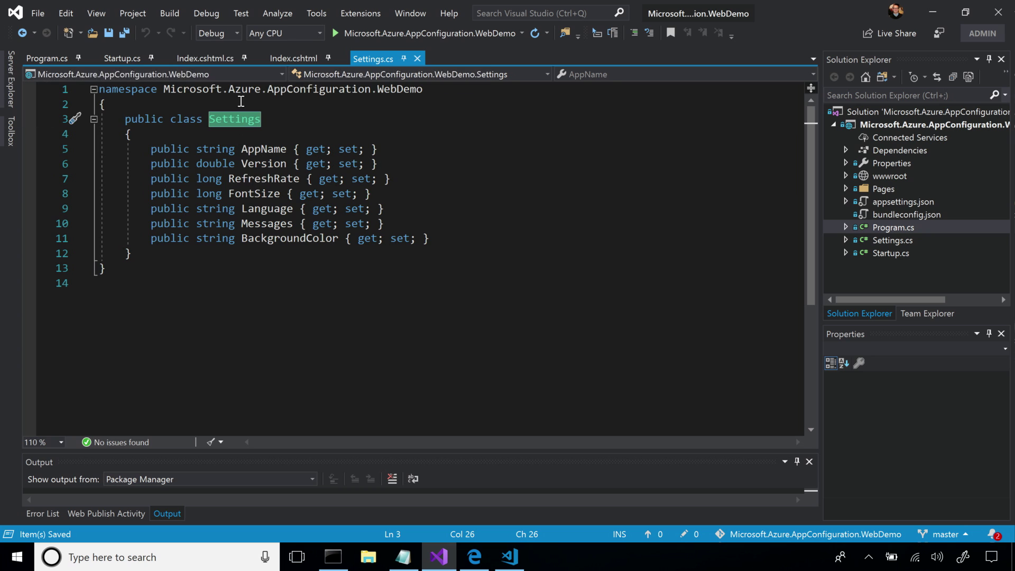
click(204, 58)
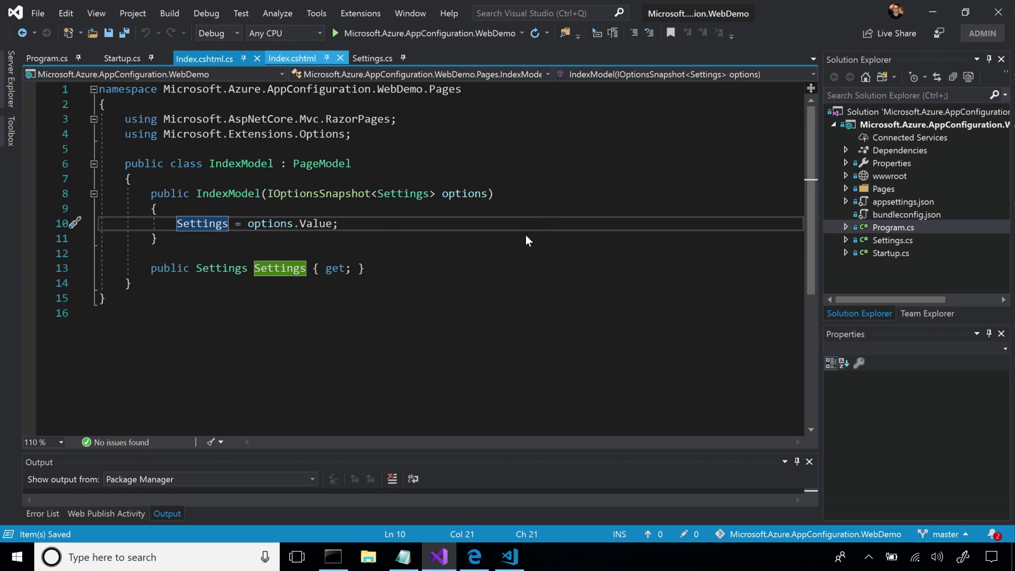
click(292, 57)
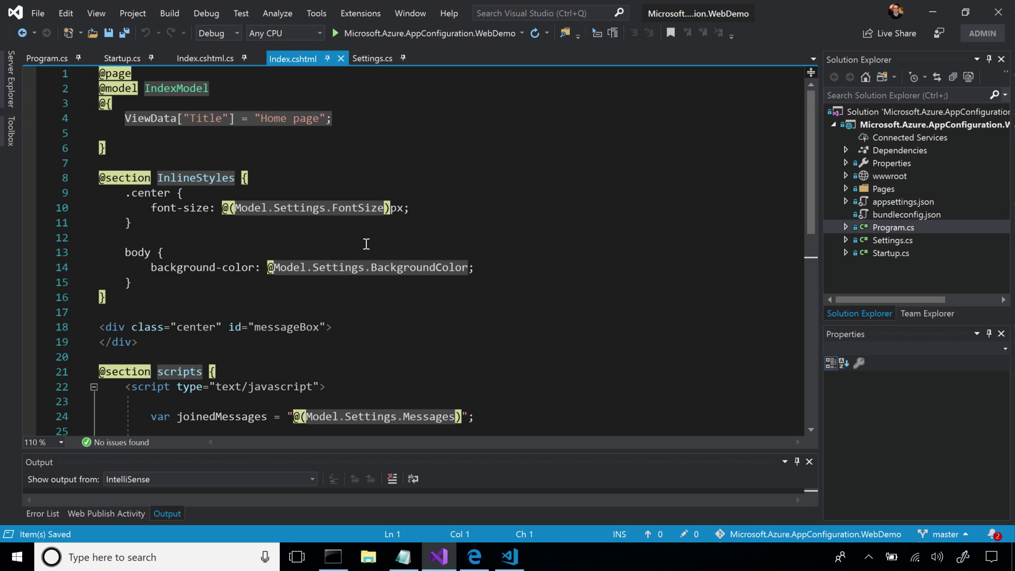
mouse_move(473, 557)
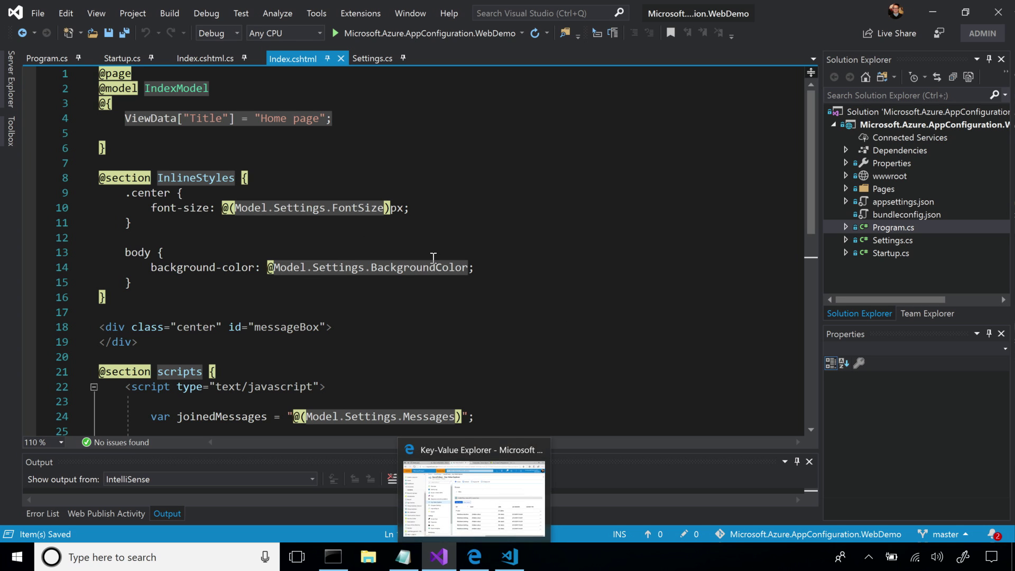
click(433, 255)
- Leave the Index.cshtml markup and check the yellow web app page in Edge
click(433, 309)
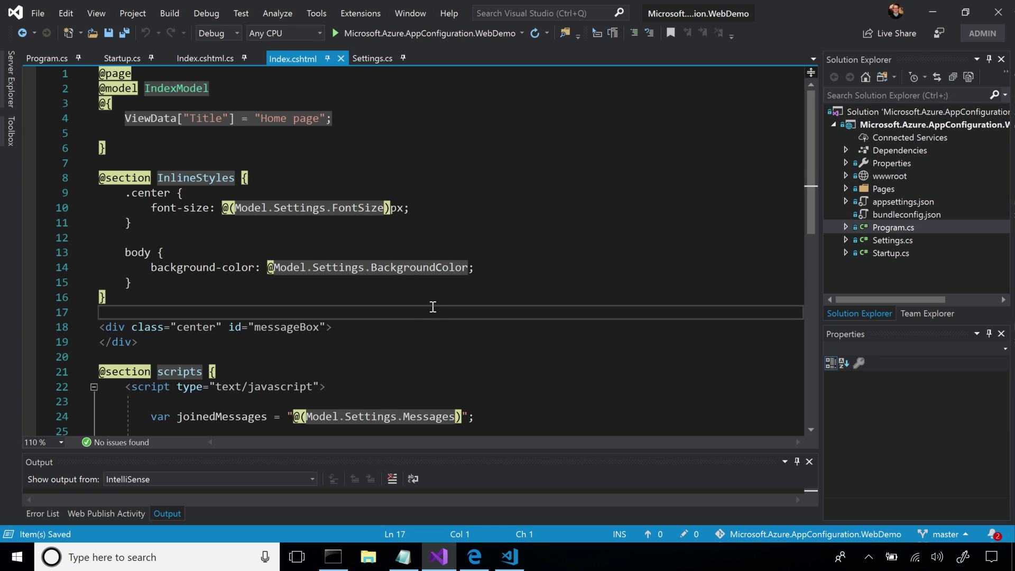
mouse_move(419, 268)
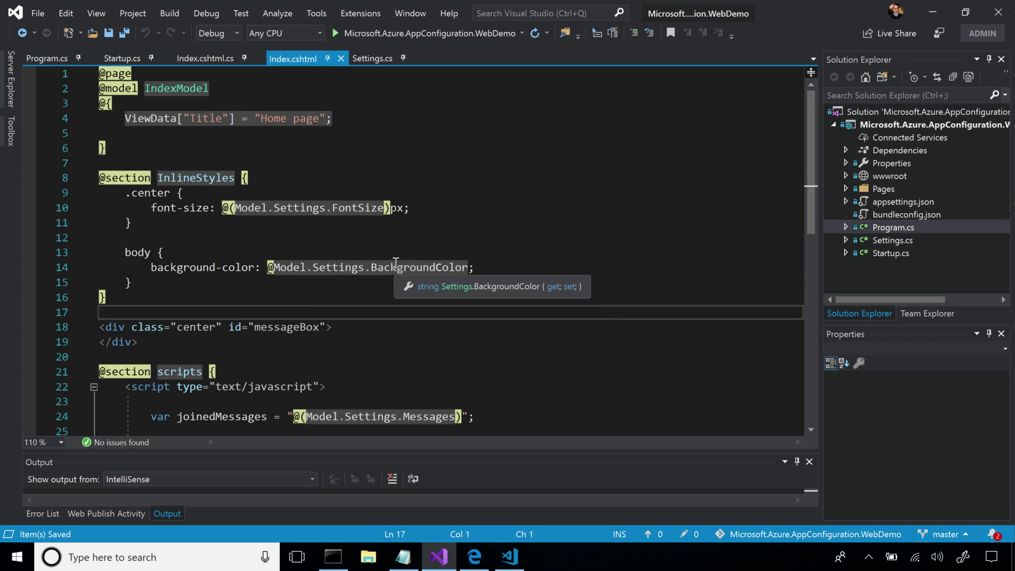
click(474, 557)
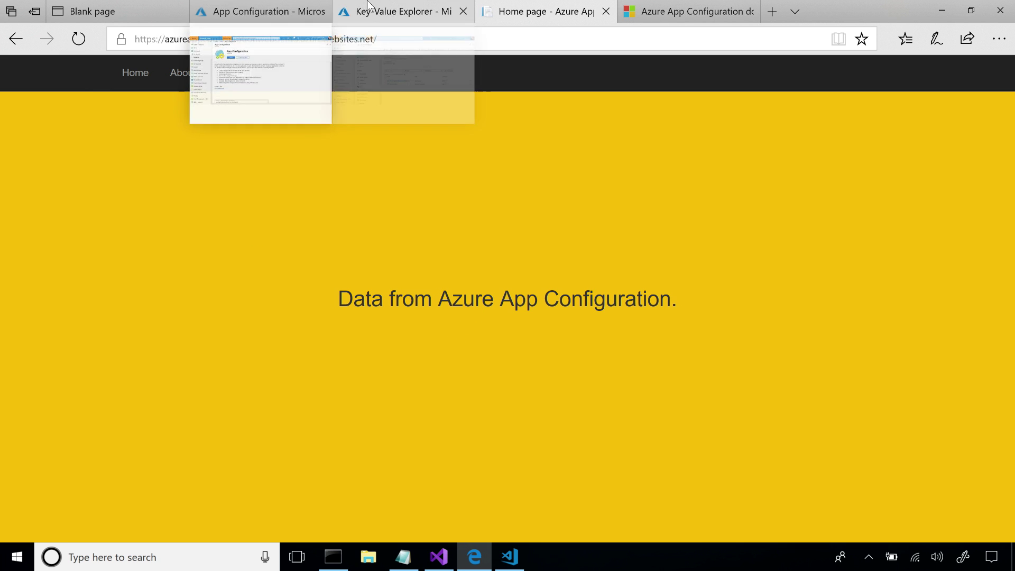
click(381, 12)
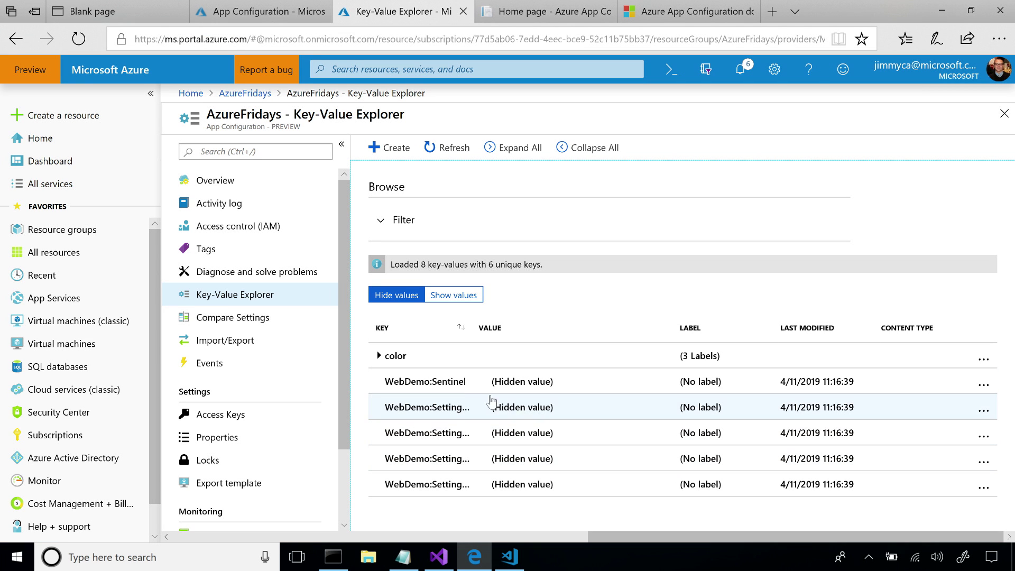
- Reveal stored values (sentinel 0, #FFB900, #FFFFFF, 30) and compare them with the live page
click(455, 296)
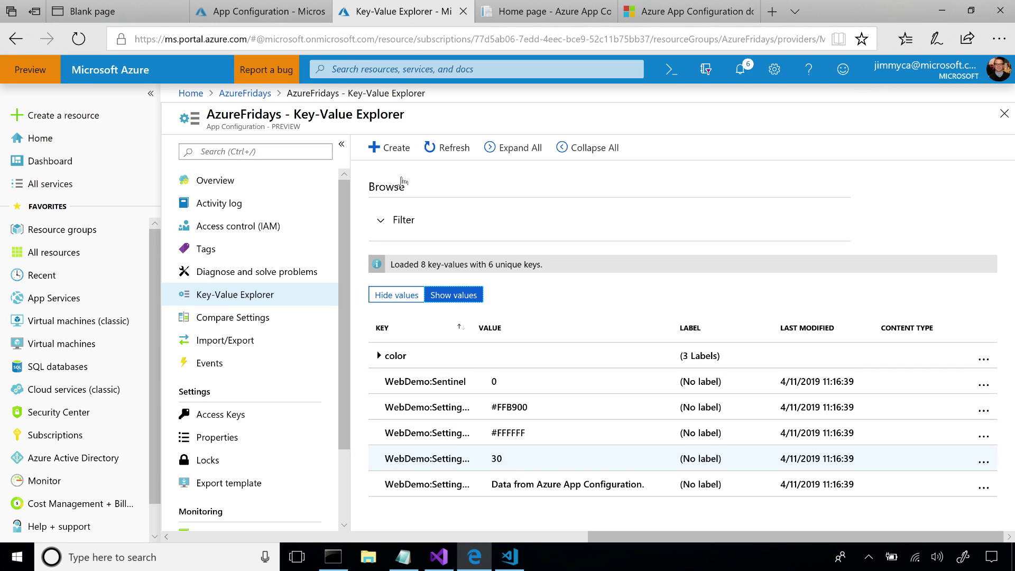
click(540, 11)
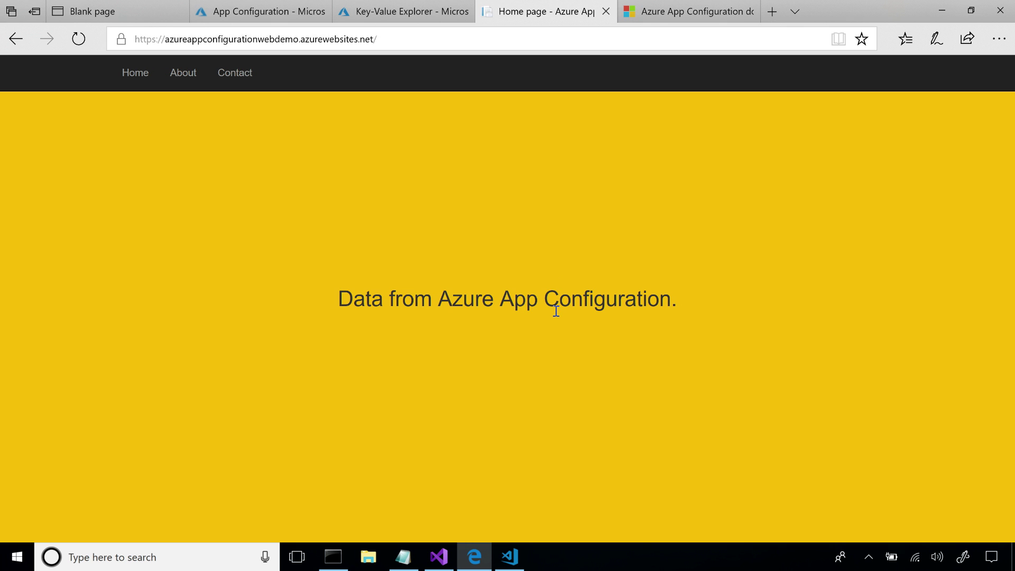
click(405, 11)
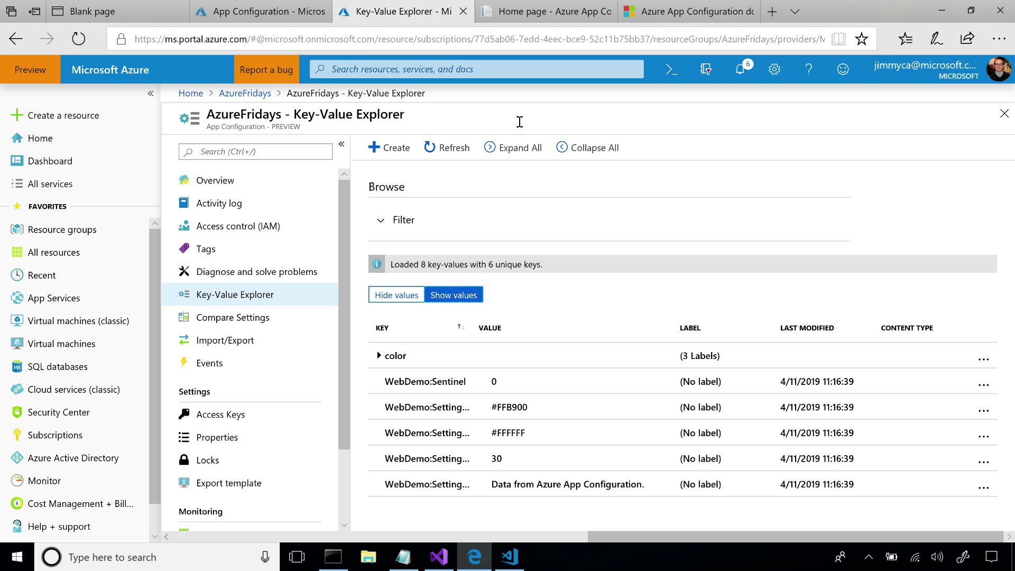
- Change the WebDemo:Settings:BackgroundColor value from #FFB900 to #7FBA00, copied from Notepad
click(983, 412)
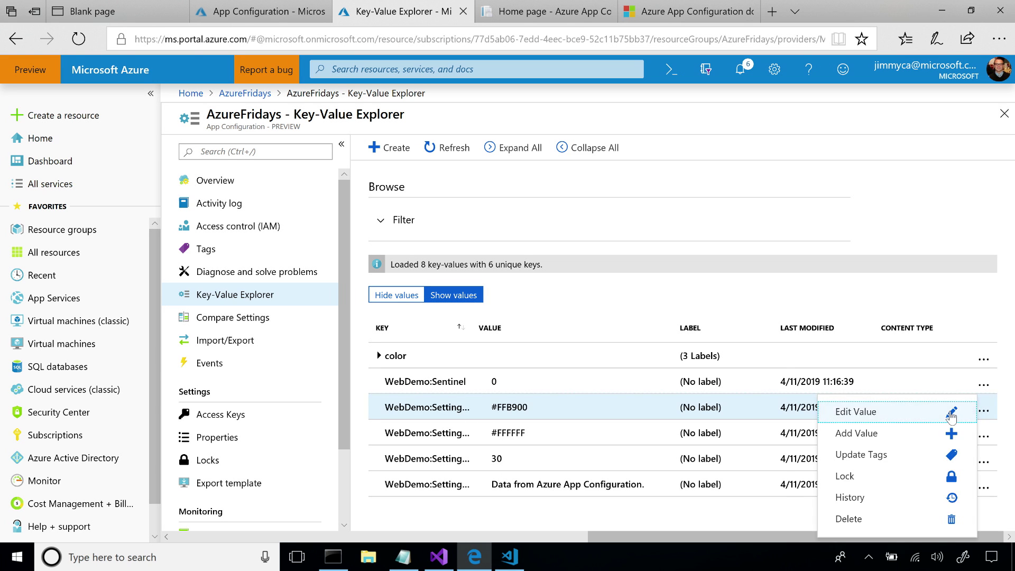
click(952, 419)
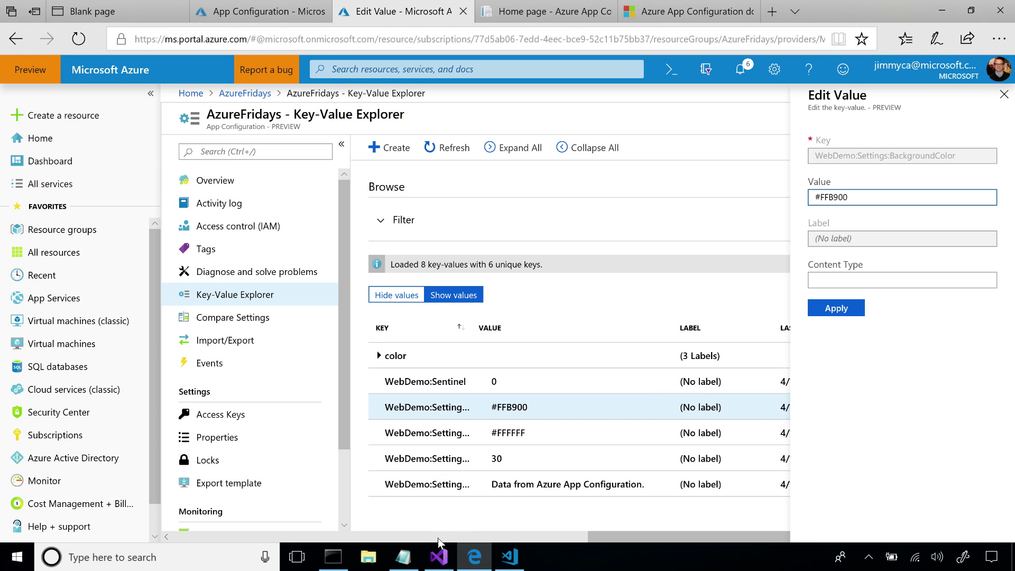
click(404, 557)
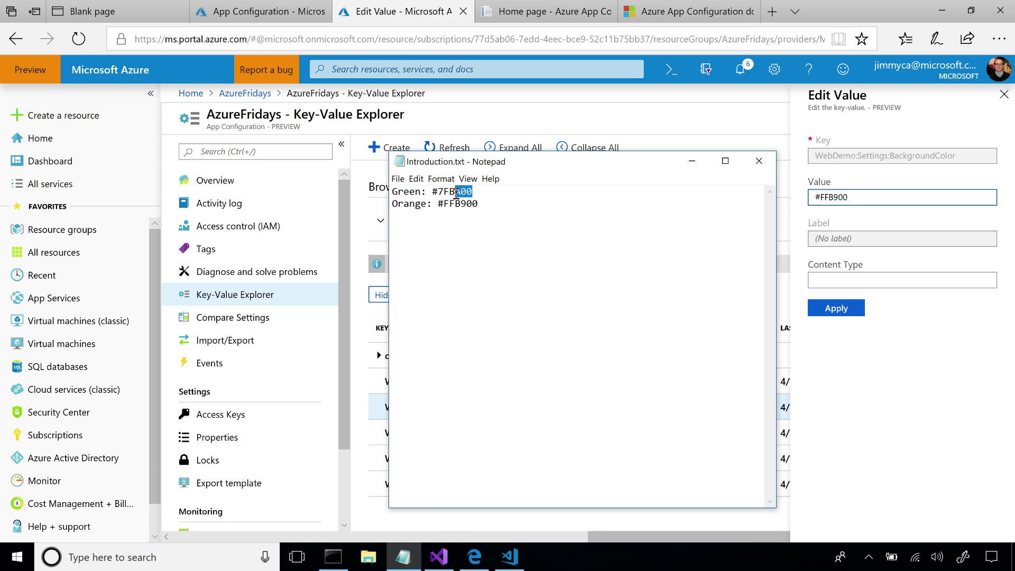
drag(474, 192, 438, 191)
key(ctrl+c)
click(867, 194)
drag(849, 197, 821, 197)
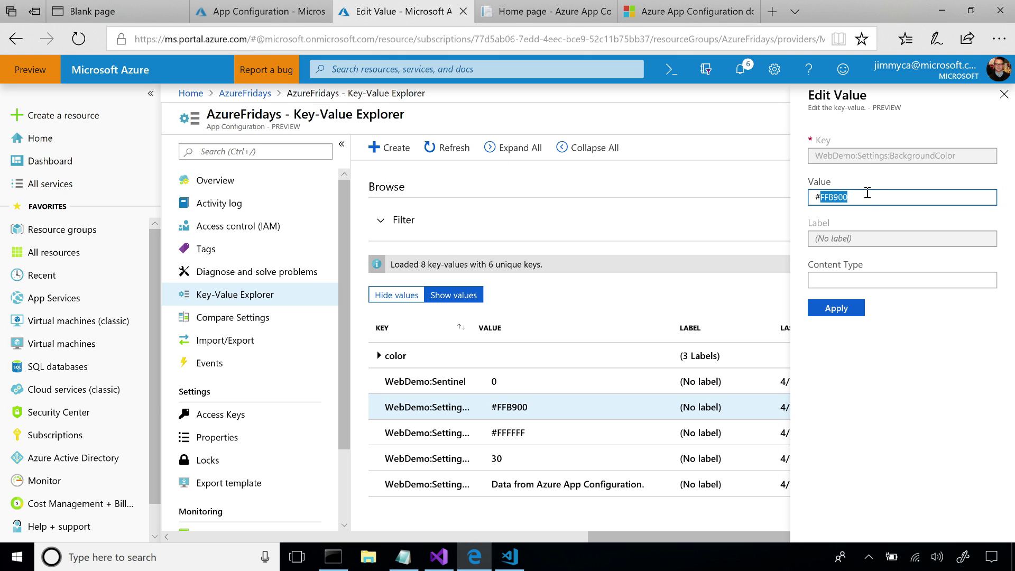
key(ctrl+v)
click(855, 310)
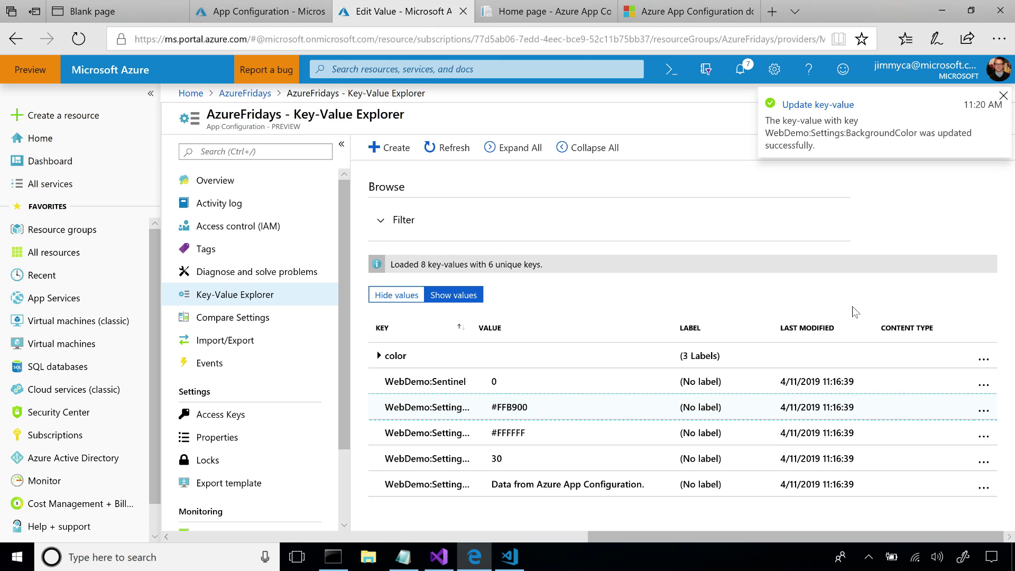
- Change the FontSize key value from 30 to 55
click(984, 461)
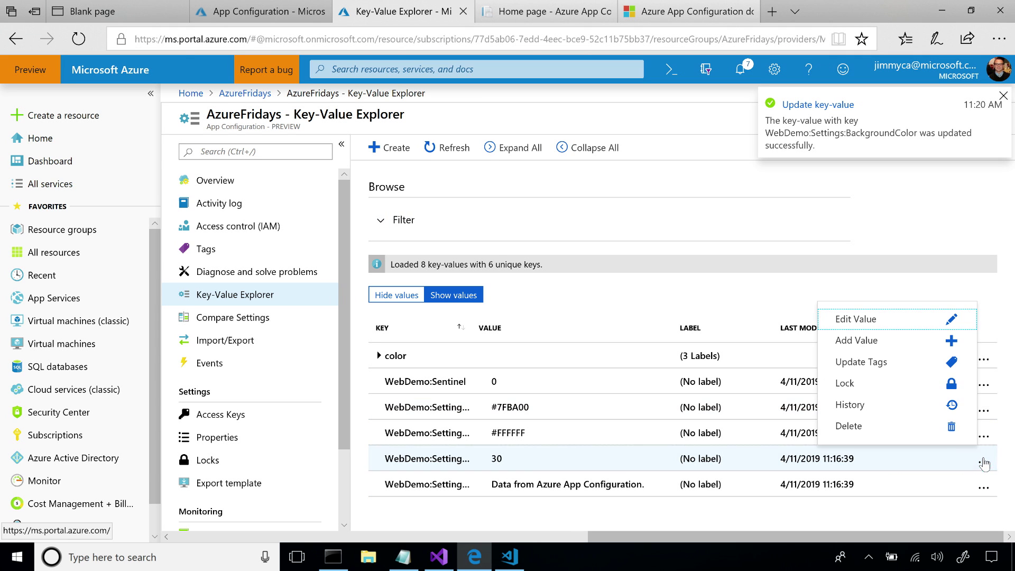
click(857, 320)
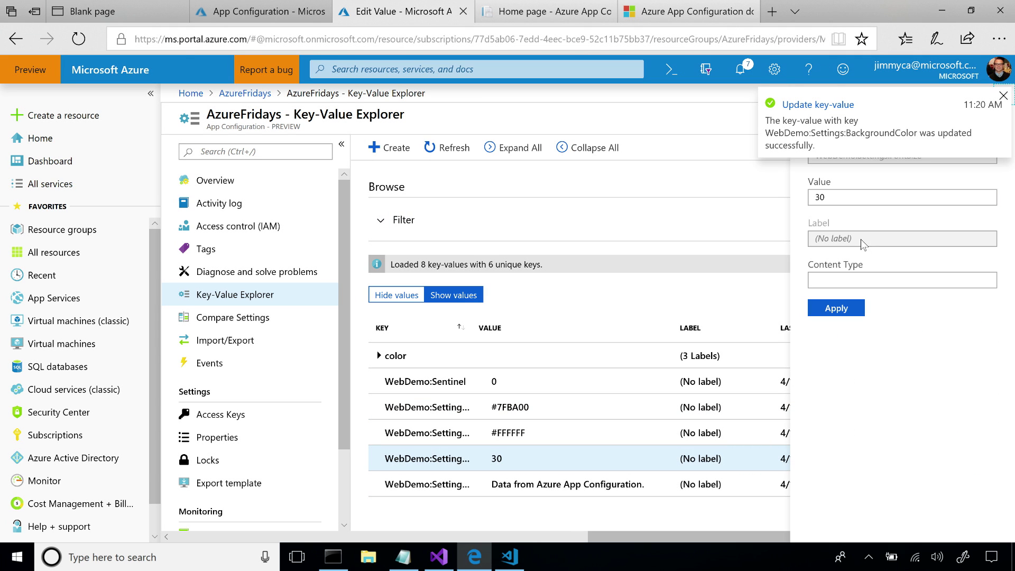
double_click(820, 197)
text(55)
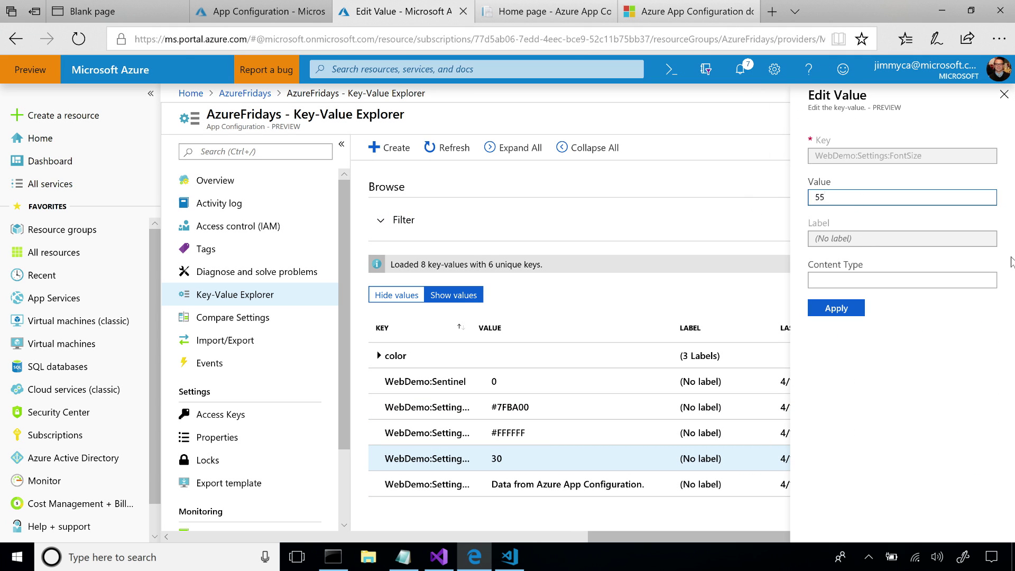
click(837, 309)
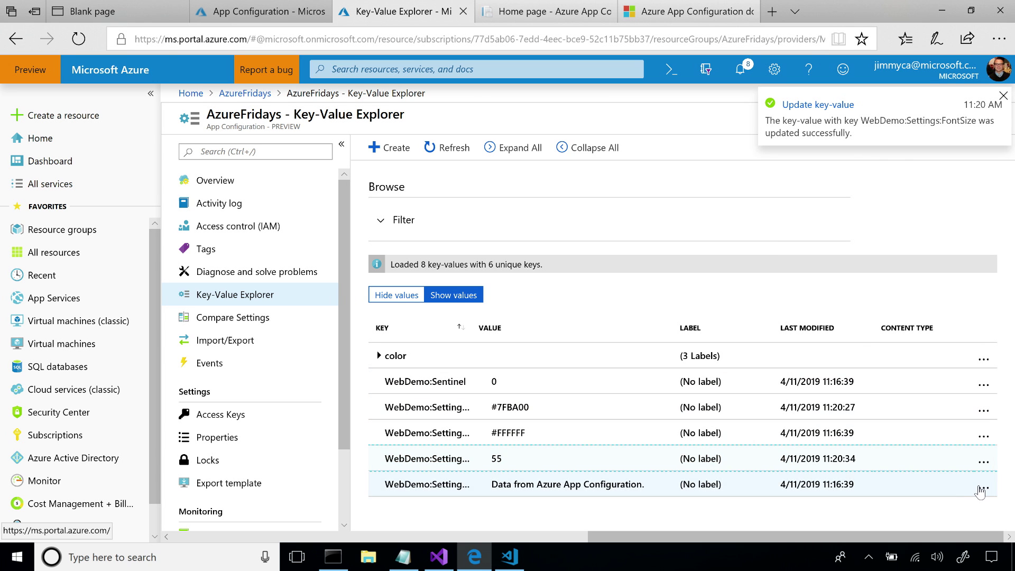
- Replace the Messages value with 'Howdy from Azure Fridays :) !'
click(984, 488)
click(873, 347)
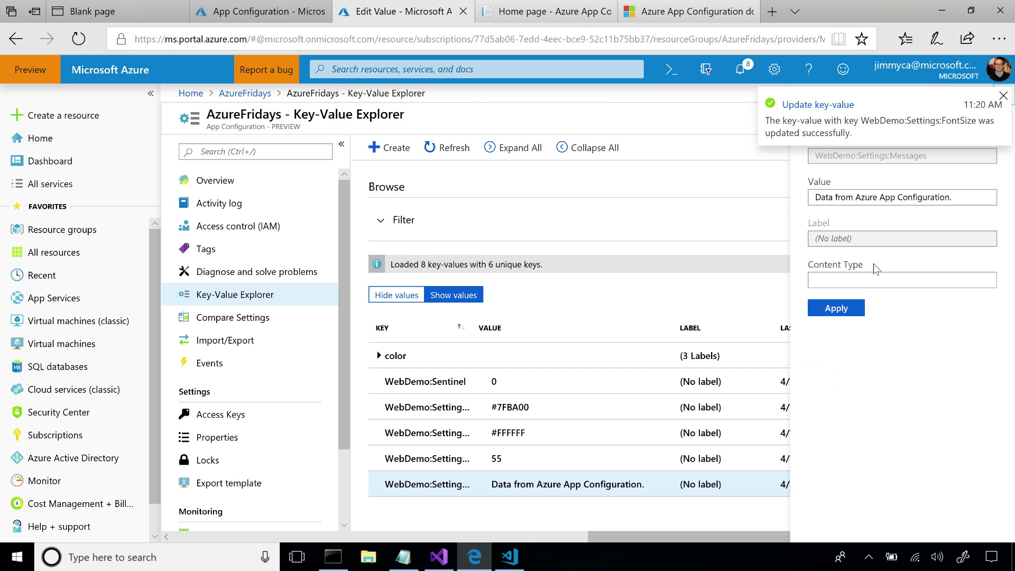
drag(960, 197, 667, 197)
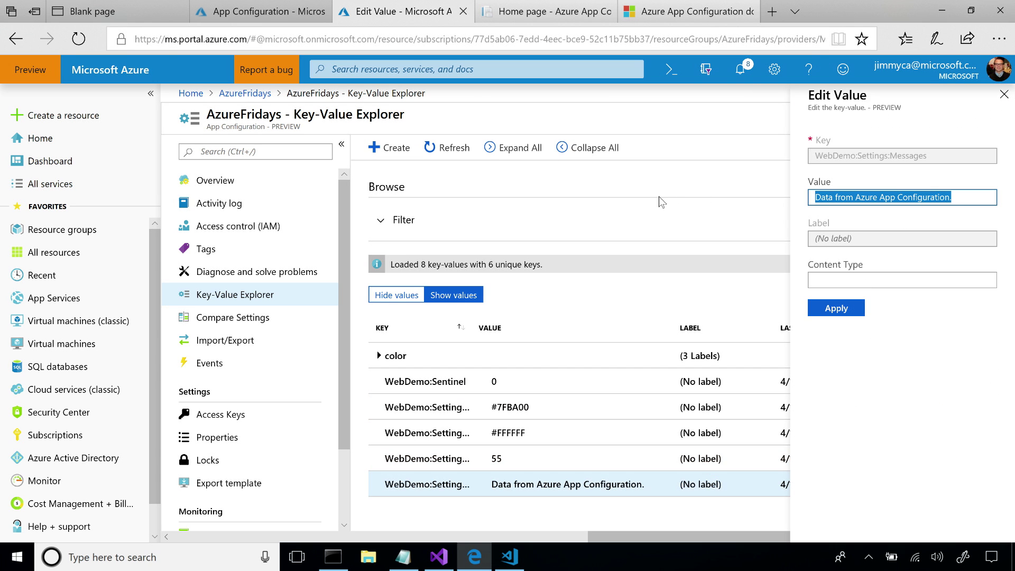
text(H)
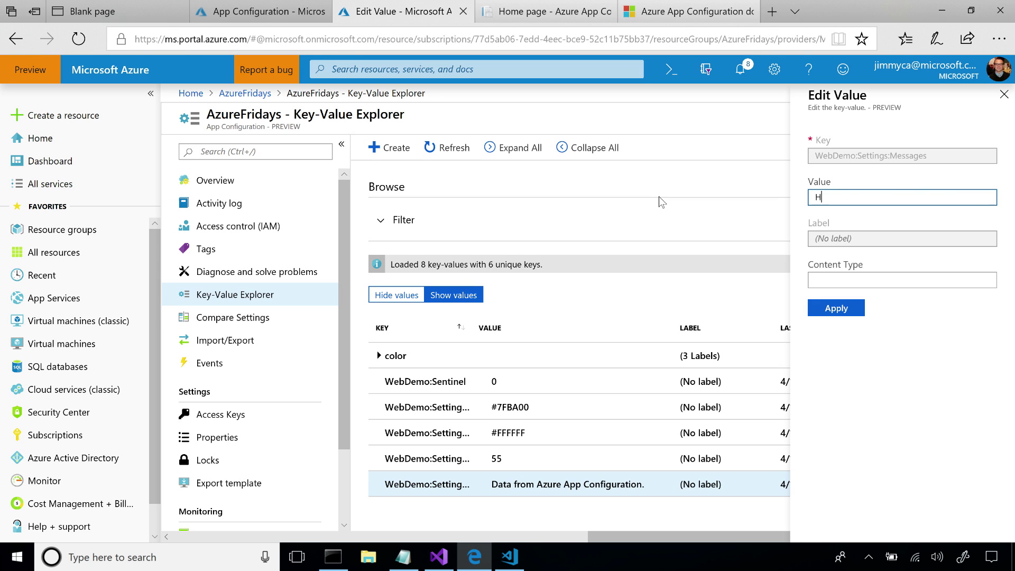
text(owdy from A)
text(zure Frida)
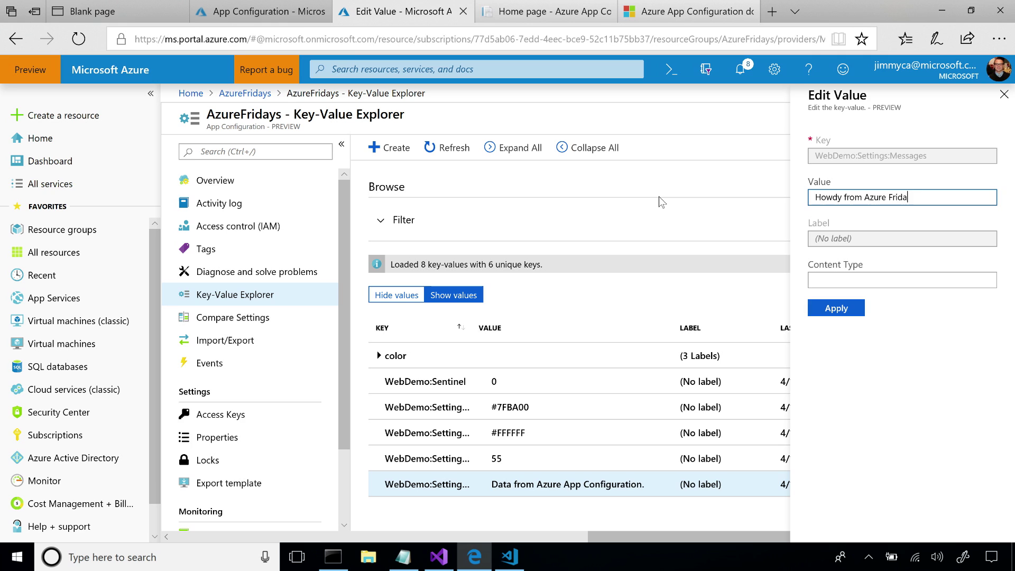
text(ys :) !)
click(845, 310)
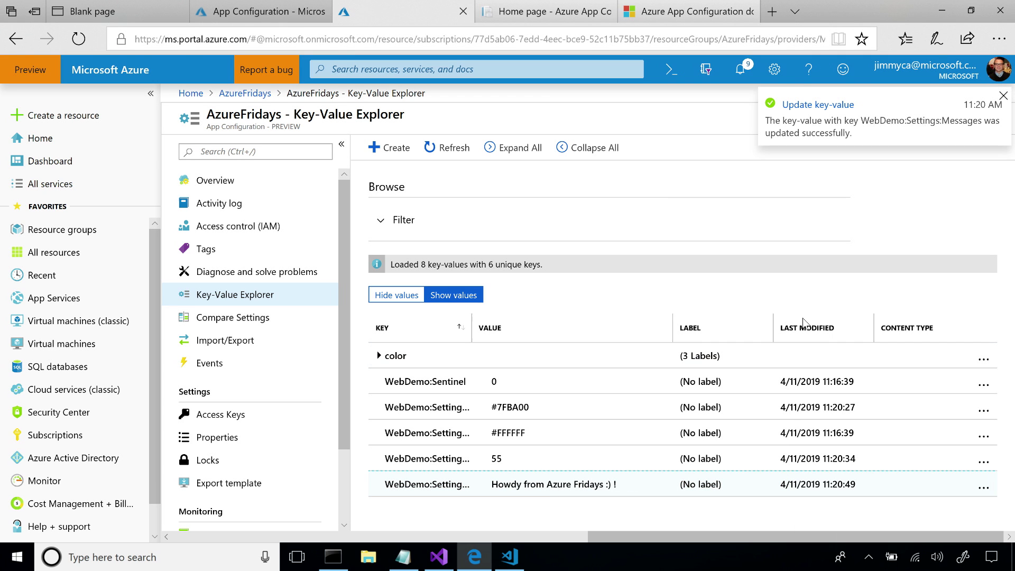
- Reload the web app page to check it, then return to the configuration key-values
click(548, 12)
key(F5)
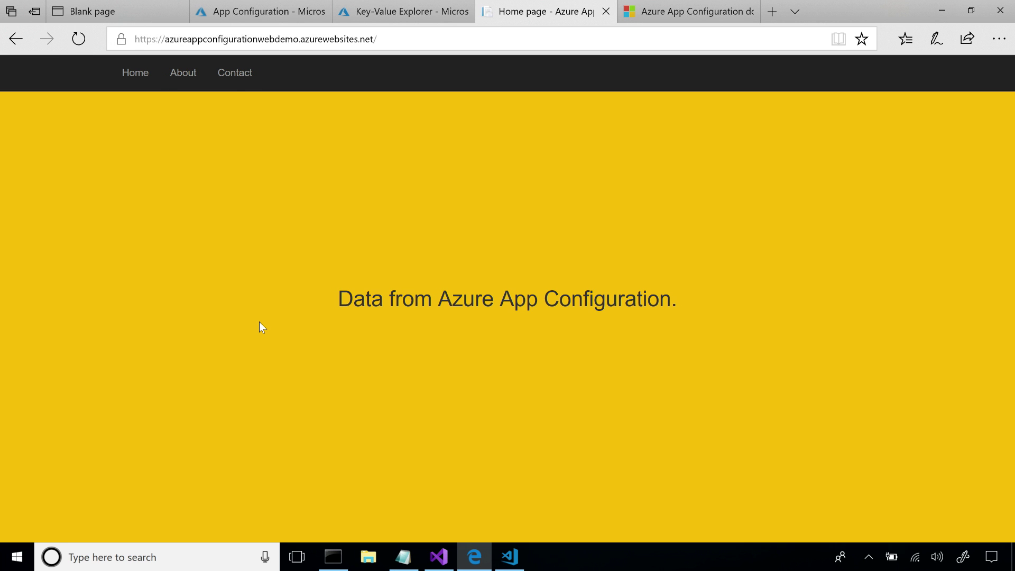
click(405, 12)
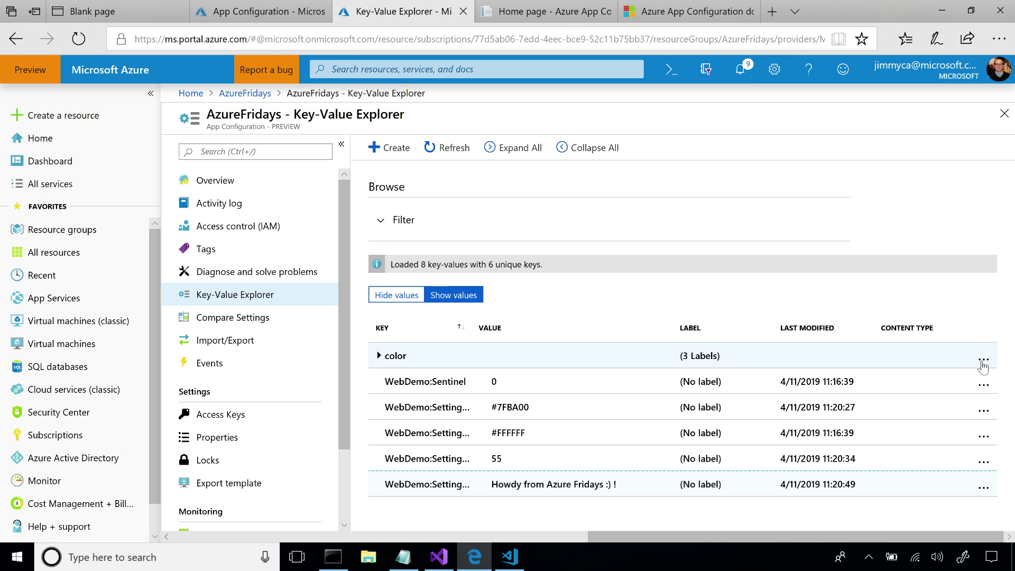
- Change the WebDemo:Sentinel value from 0 to 1
click(985, 383)
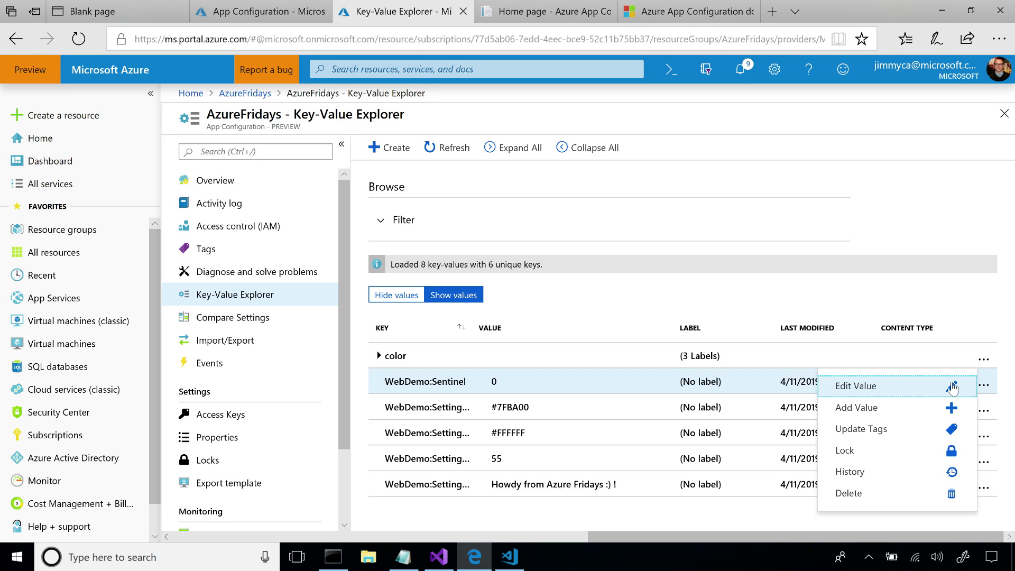
click(857, 388)
click(844, 197)
key(BackSpace)
text(1)
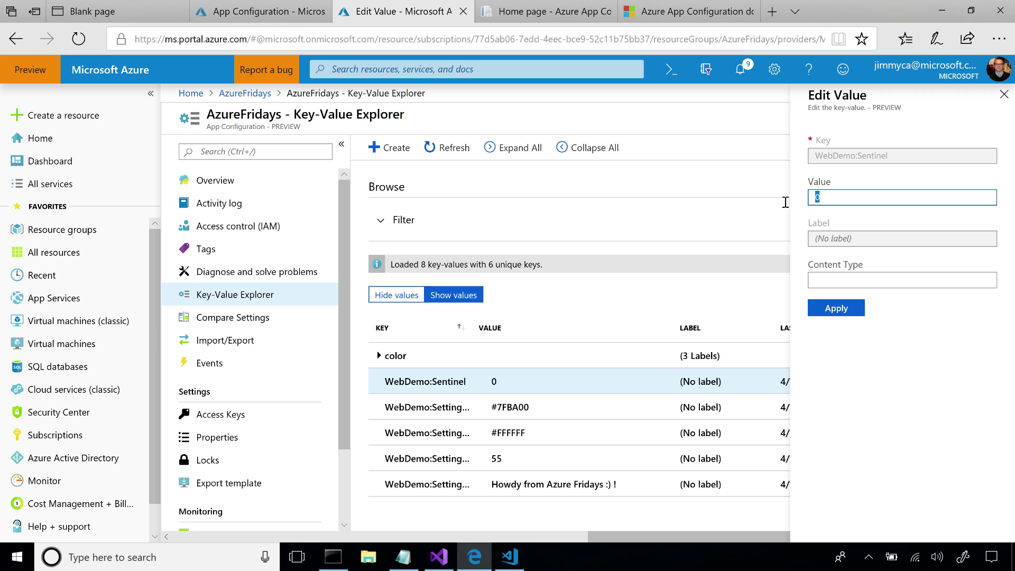
click(836, 308)
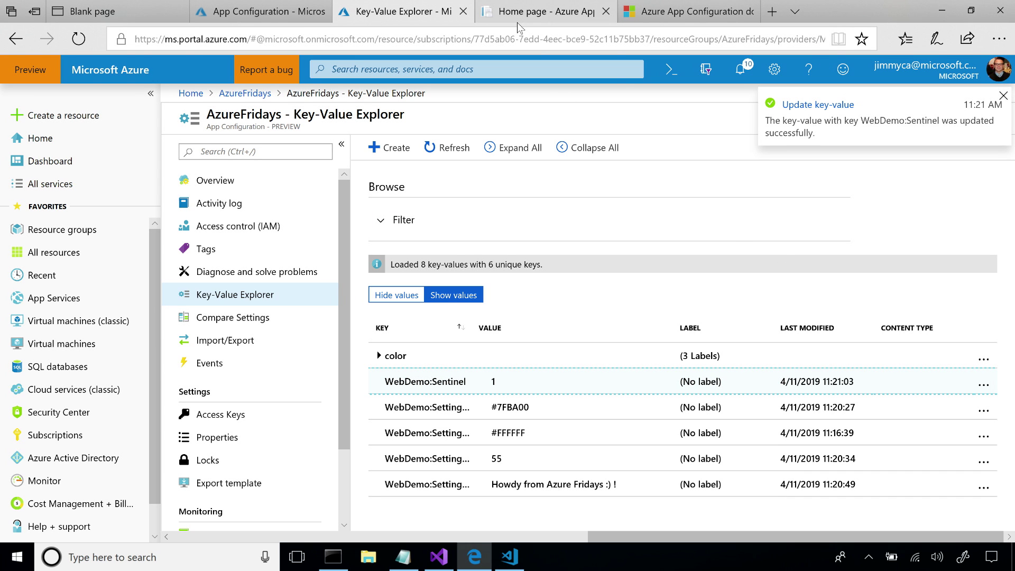
mouse_move(546, 11)
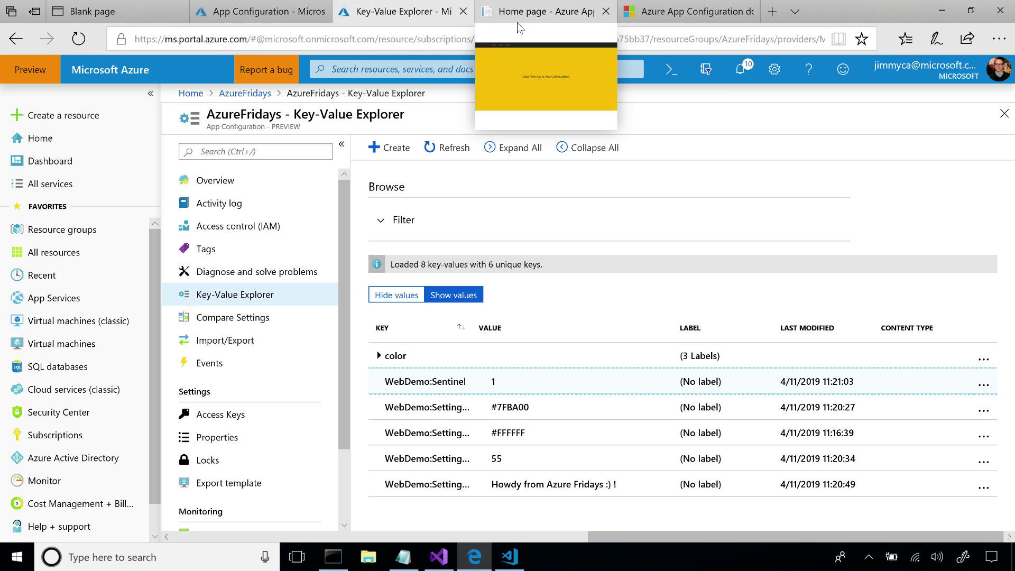
- Reload the Home page tab to show the green background and larger Howdy message
click(539, 11)
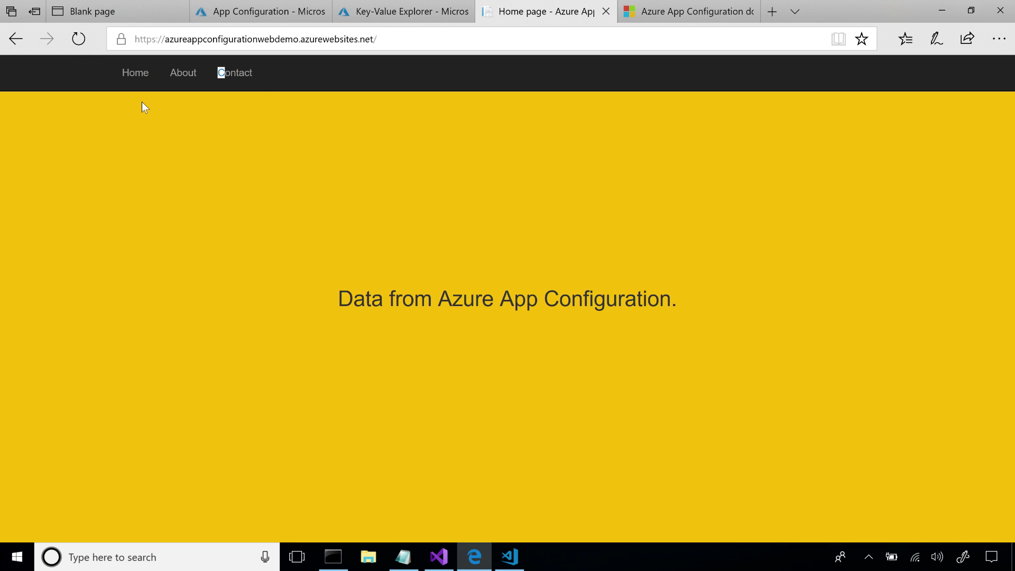
click(77, 38)
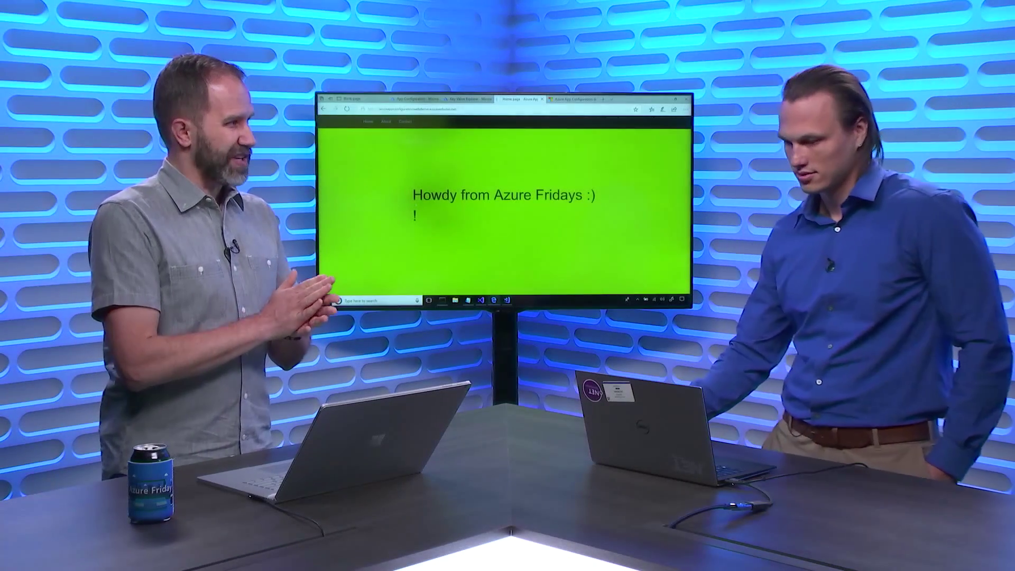
- Switch to the Azure App Configuration Preview documentation tab
key(ctrl+Tab)
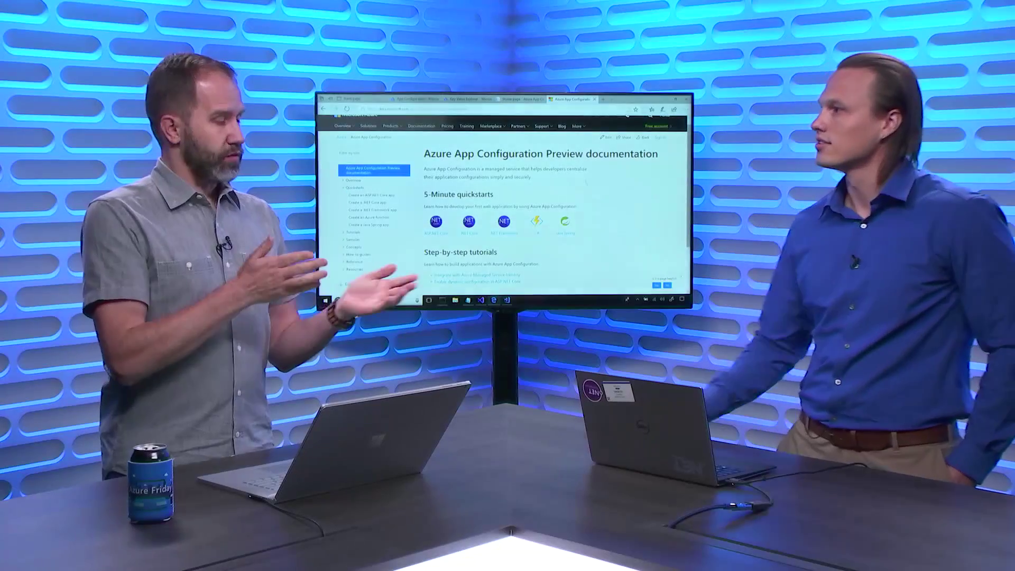